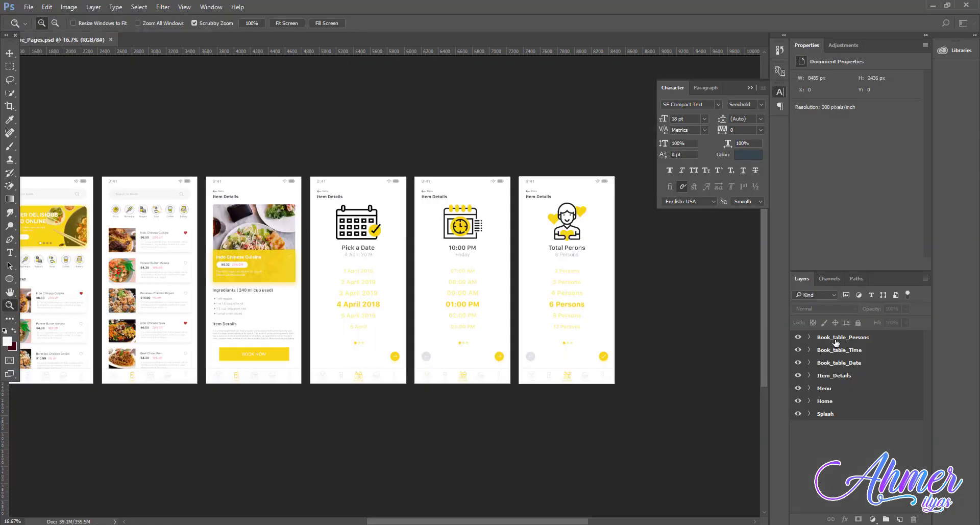
Duplicate the Book_table_Persons artboard with Ctrl+J.
left_click(836, 340)
key("ctrl+j")
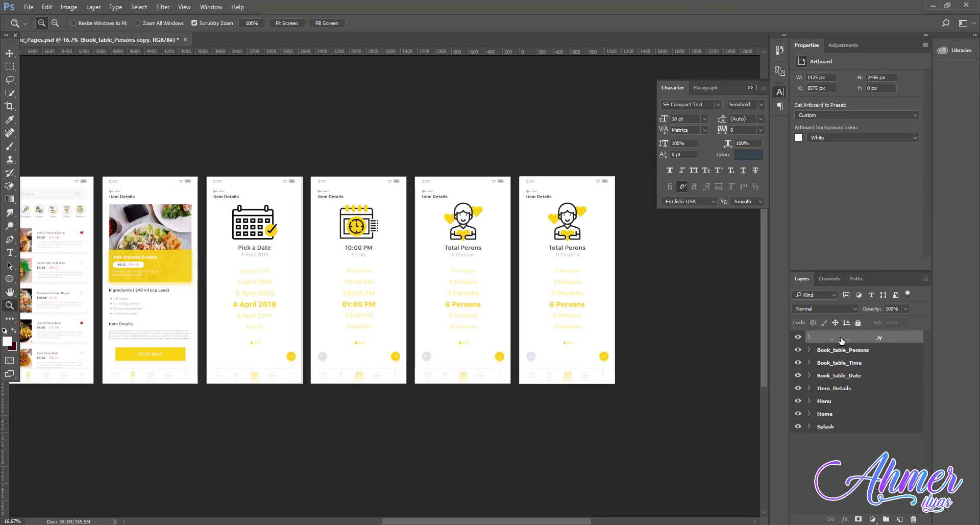
Rename the copied artboard to 'Thankyou'.
double_click(839, 337)
type("Thanky")
type("ou")
key("Return")
Delete the Btn_Previous through Dates layers, leaving only the header and menu bar.
left_click(595, 261)
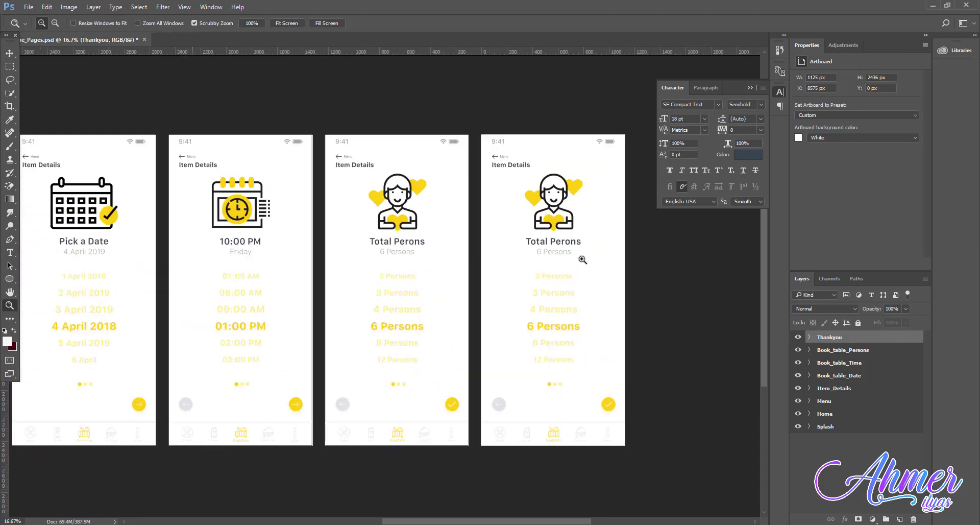
left_click(809, 337)
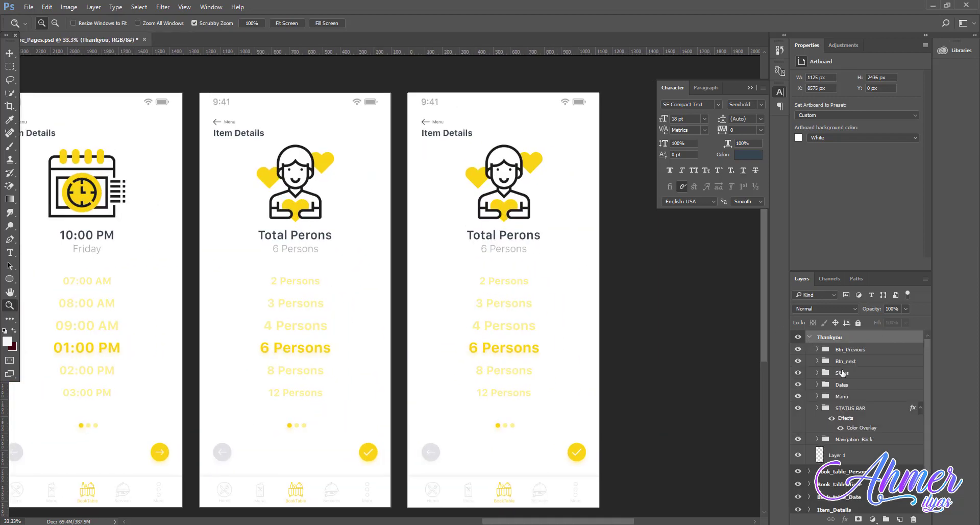
left_click(798, 383)
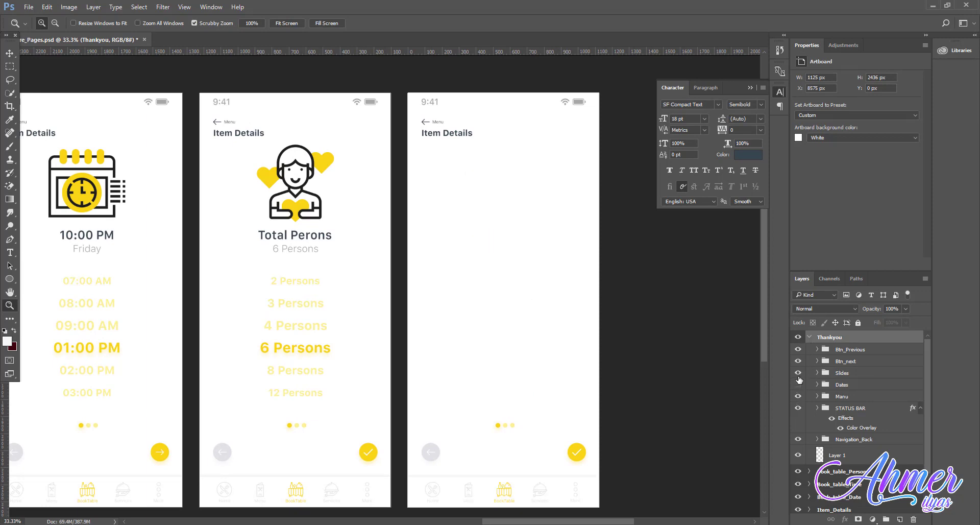
left_click(798, 349)
left_click(847, 349)
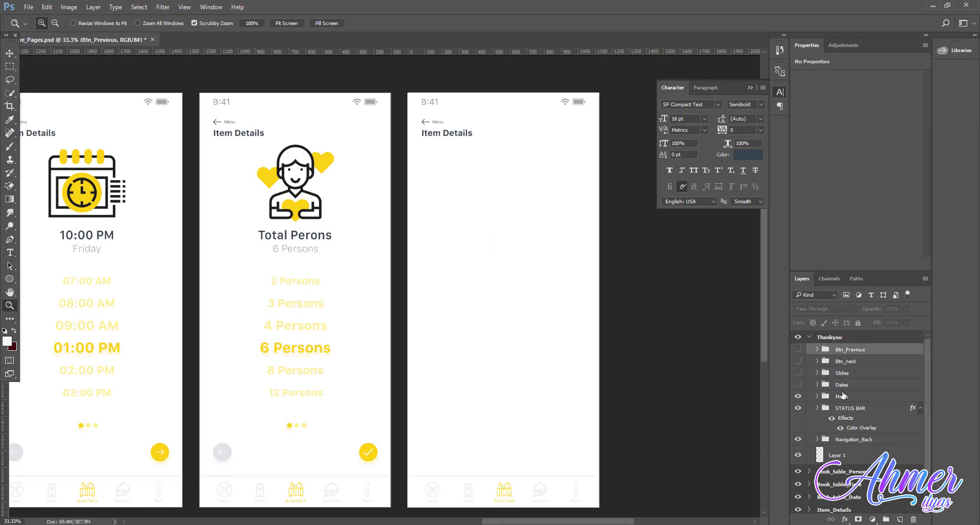
left_click(850, 385, "shift")
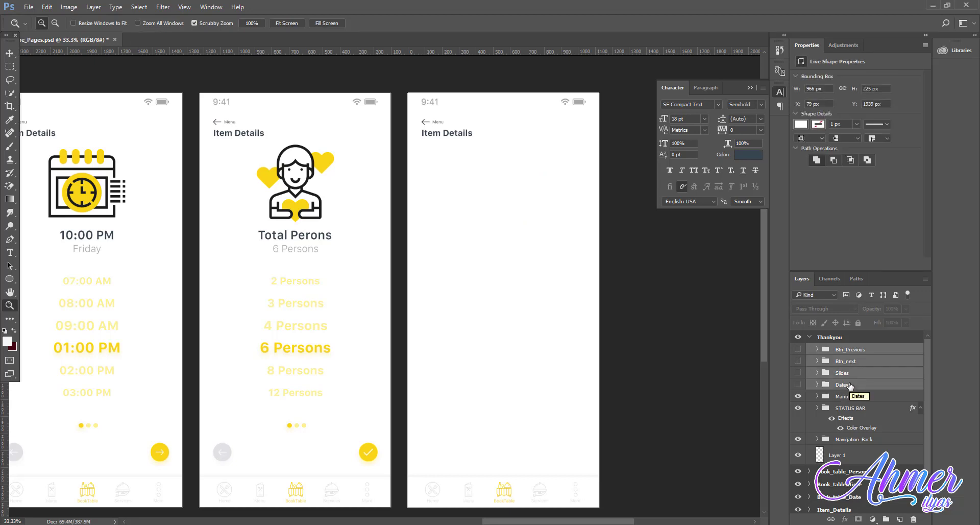
key("Delete")
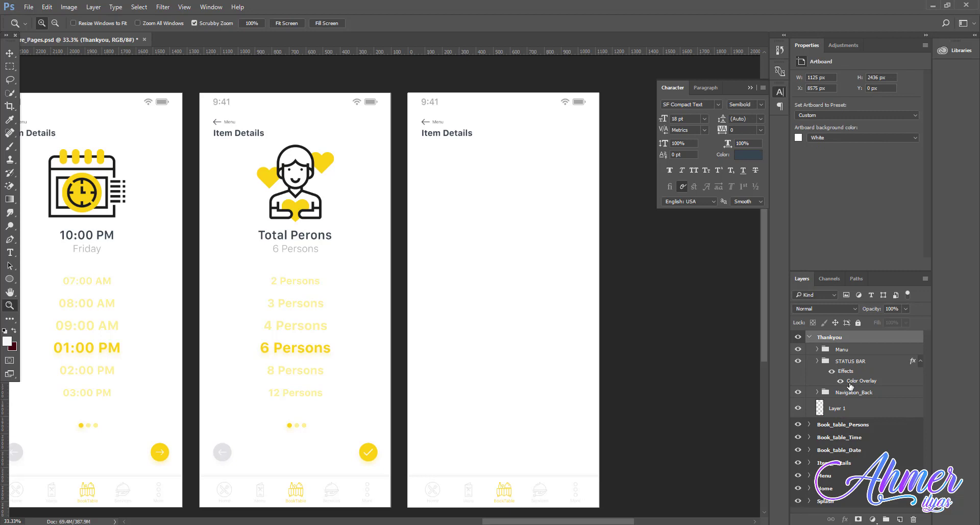
left_click(427, 274, "alt")
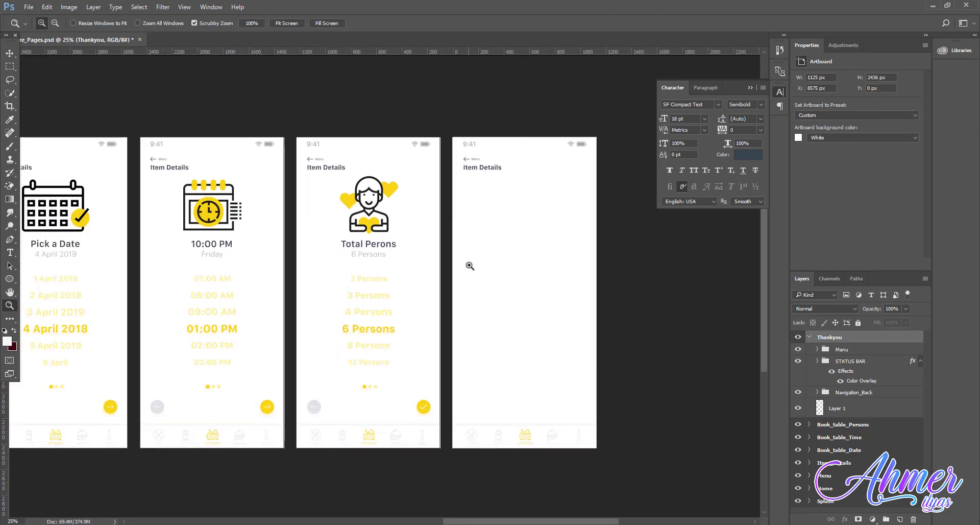
Marquee-select the scattered food-icon pattern group with the Selection tool.
left_click(473, 264, "alt")
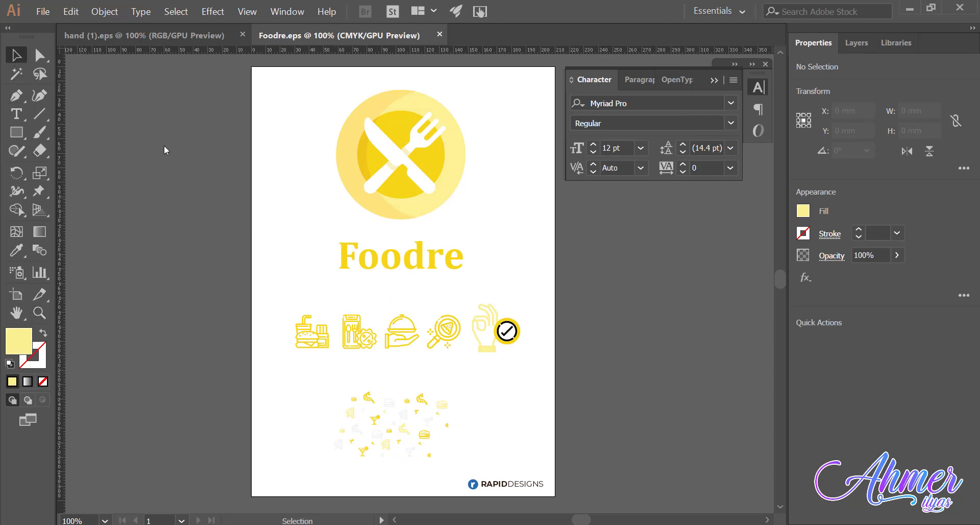
key("v")
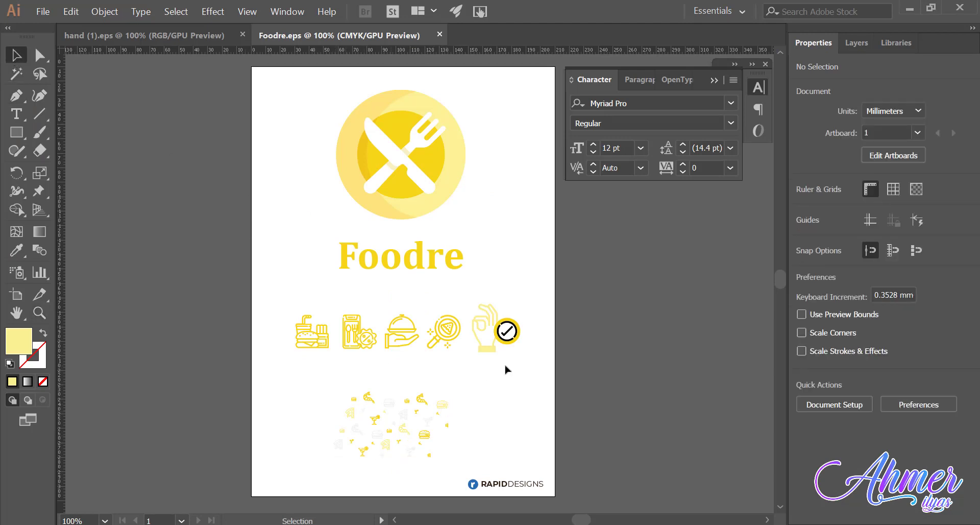
left_click_drag(505, 369, 330, 463)
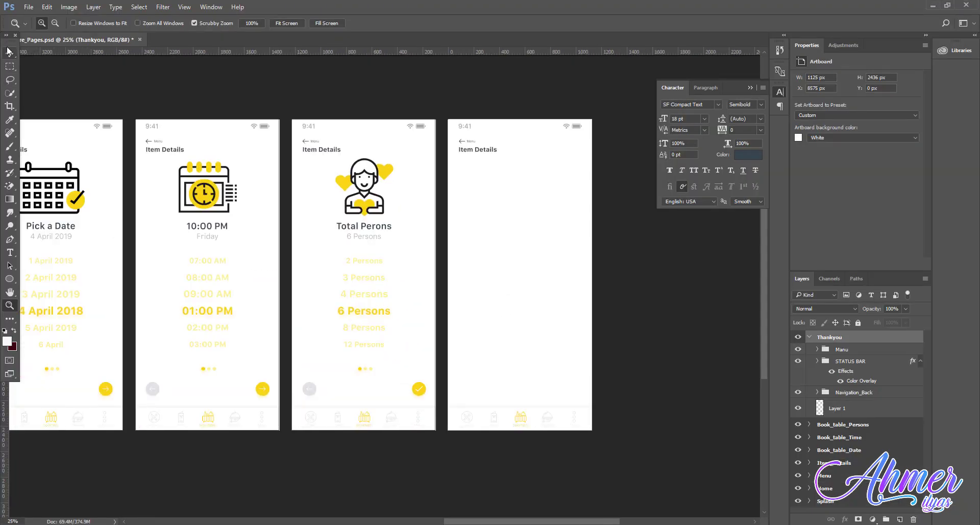
left_click(8, 51)
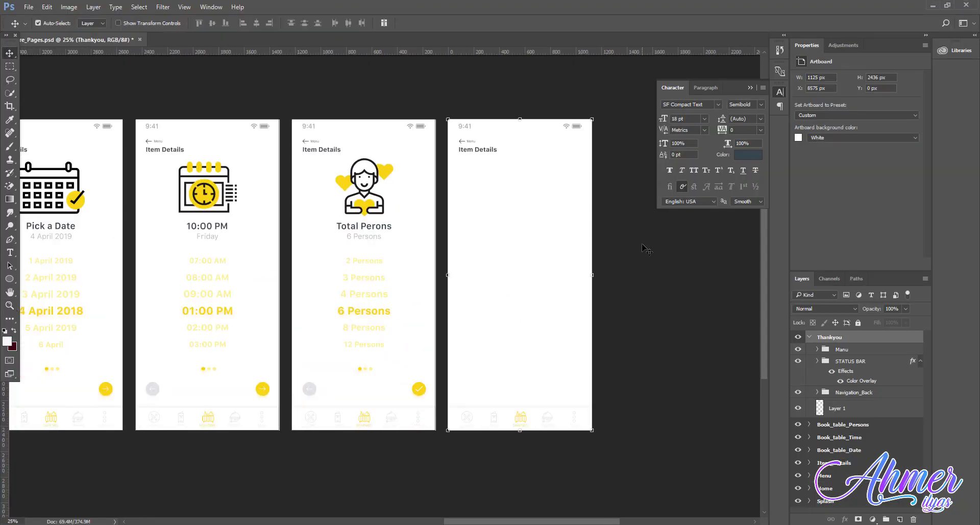
left_click(574, 246, "ctrl")
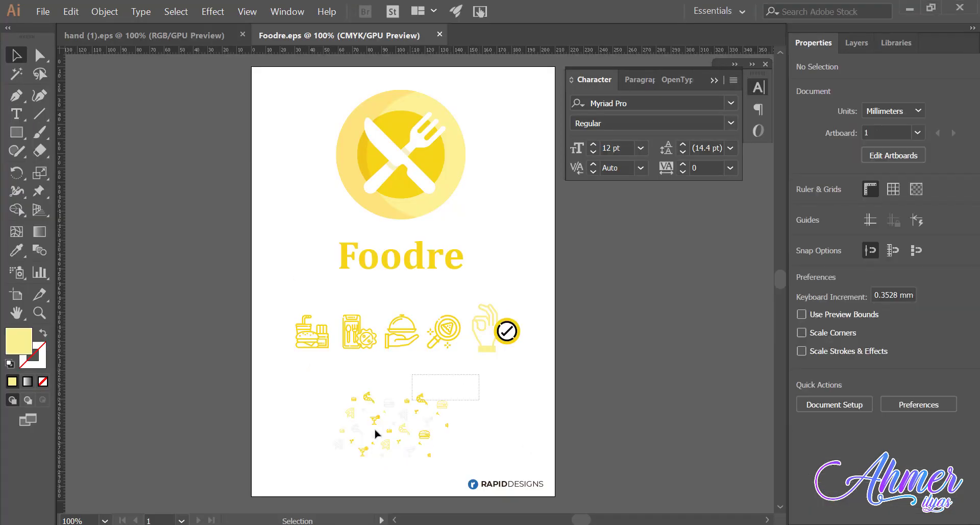
left_click(375, 432)
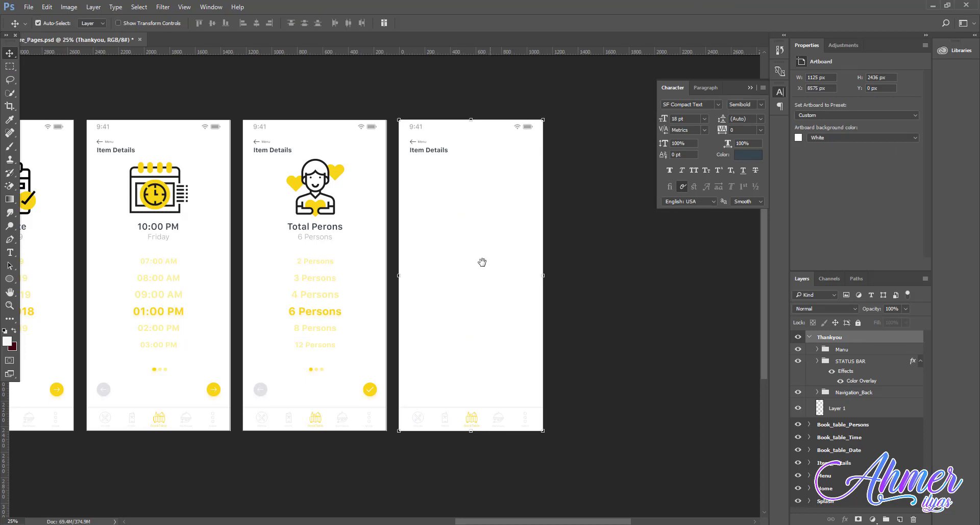
scroll(460, 268, "up", 1)
scroll(460, 268, "right", 1)
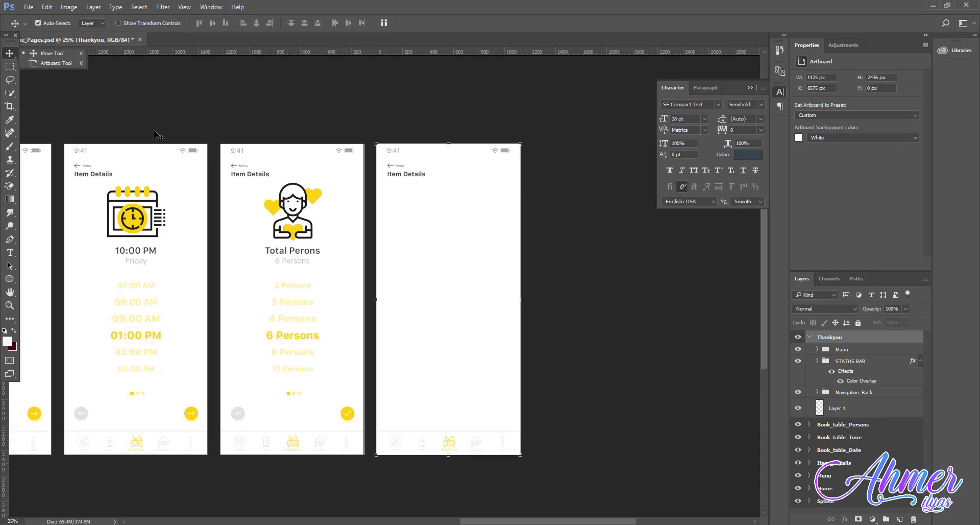
key("z")
left_click(437, 264)
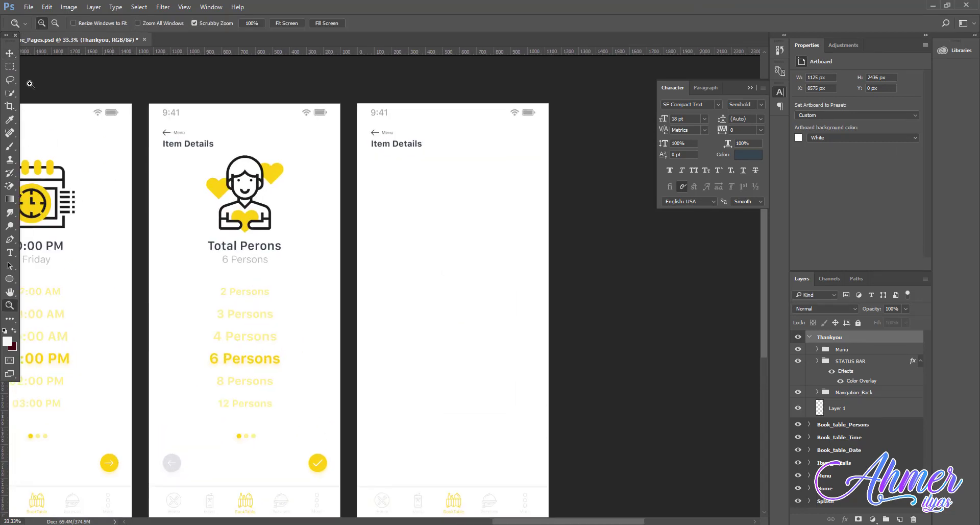
left_click(8, 54)
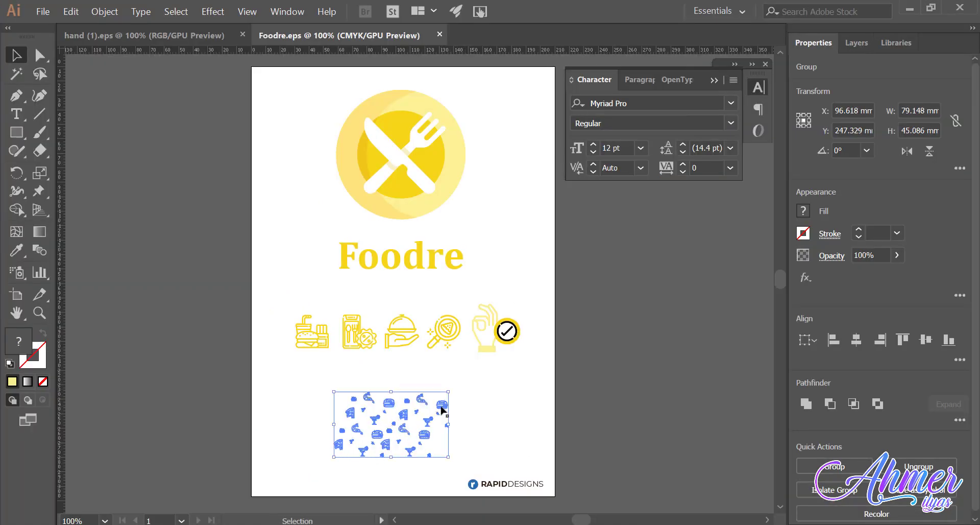
left_click_drag(442, 409, 463, 420)
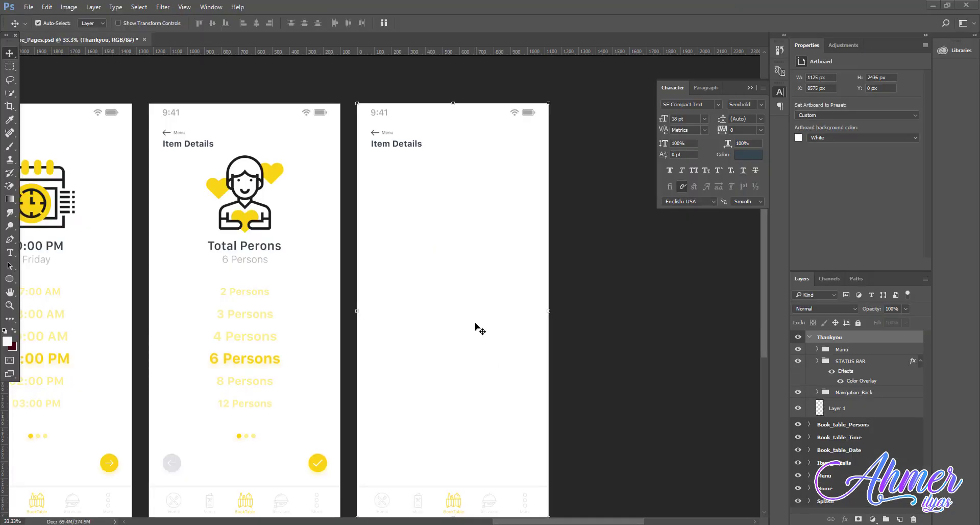
Paste the food-icon pattern as a smart object and move it near the Thankyou screen's top.
key("ctrl")
key("ctrl+v")
left_click(474, 172)
left_click(535, 165)
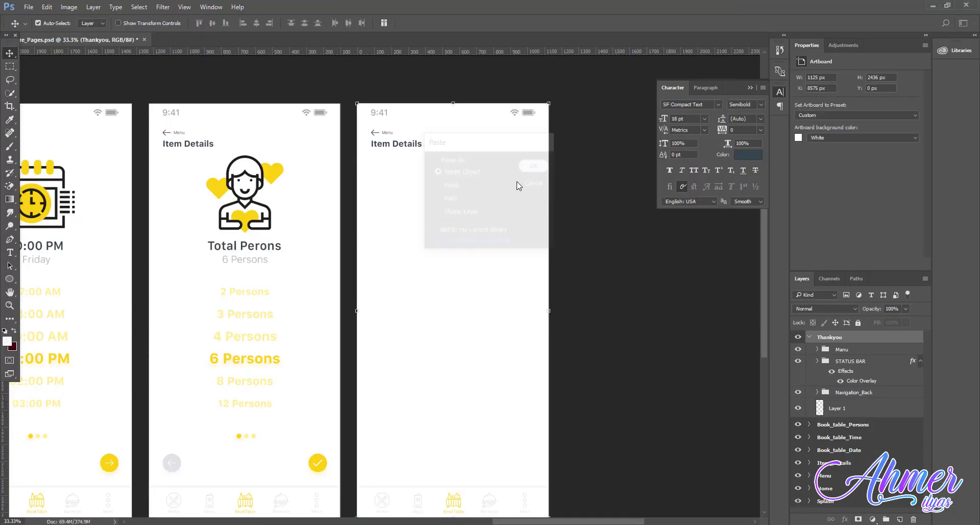
left_click_drag(493, 296, 491, 239)
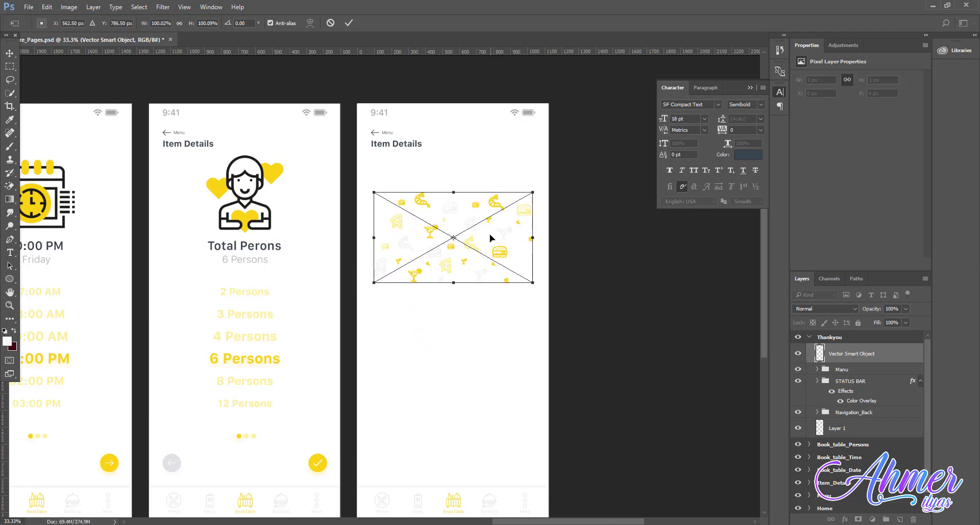
key("Return")
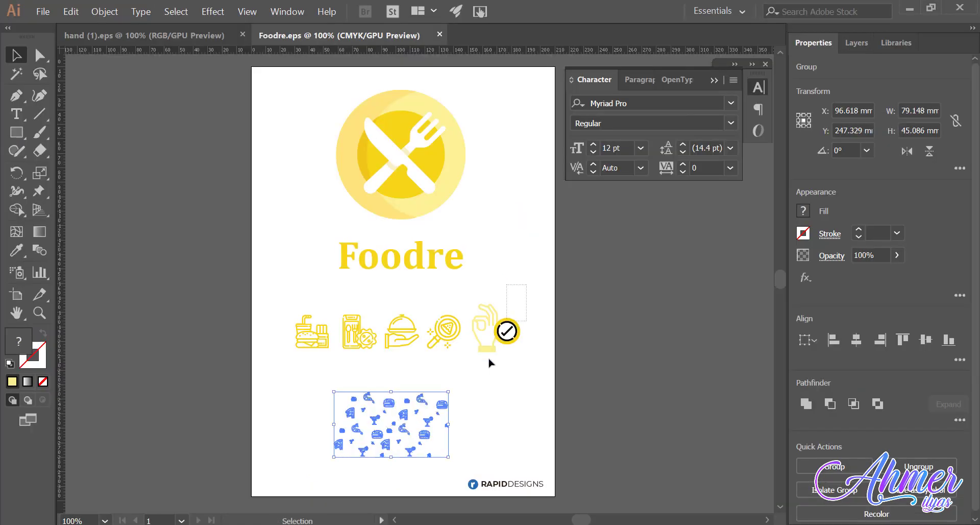
left_click(487, 332)
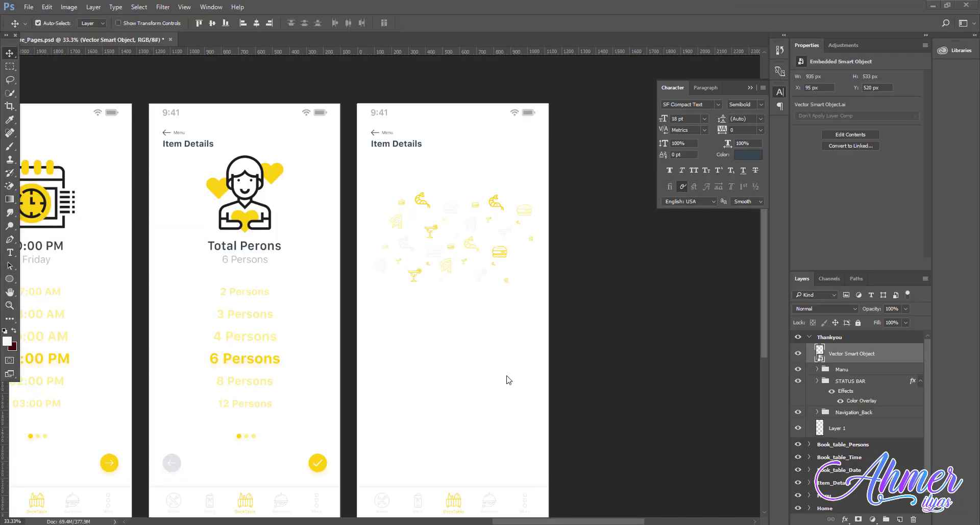
Paste the OK-hand icon as a smart object and position it over the food pattern.
key("ctrl+v")
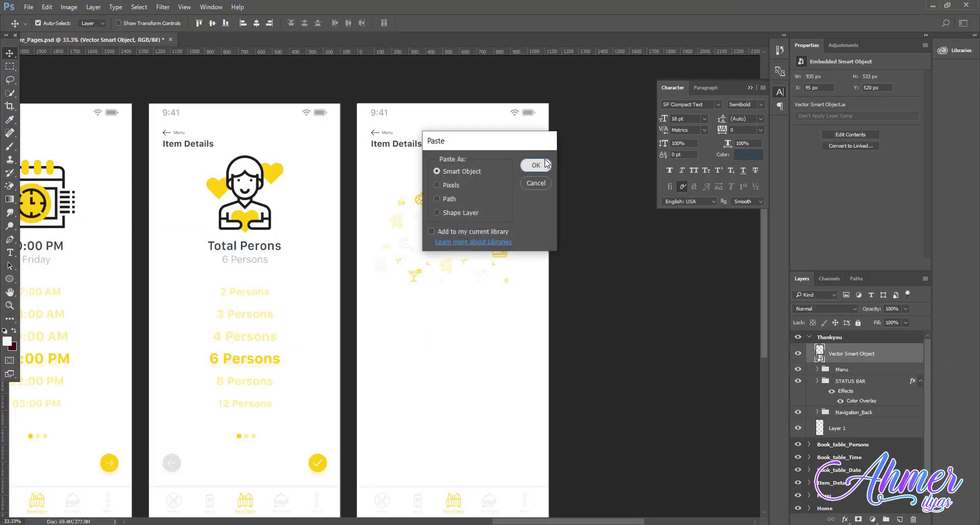
left_click(537, 165)
left_click_drag(453, 319, 452, 249)
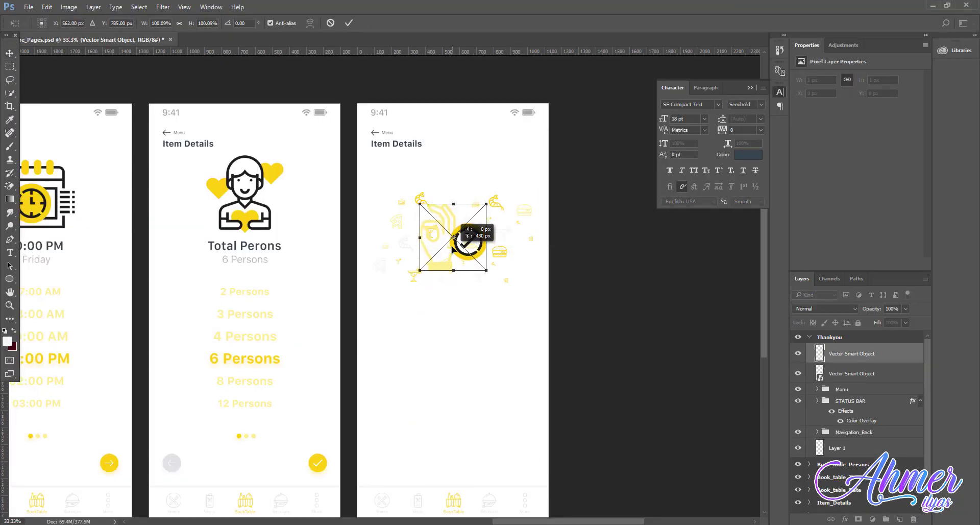
key("Return")
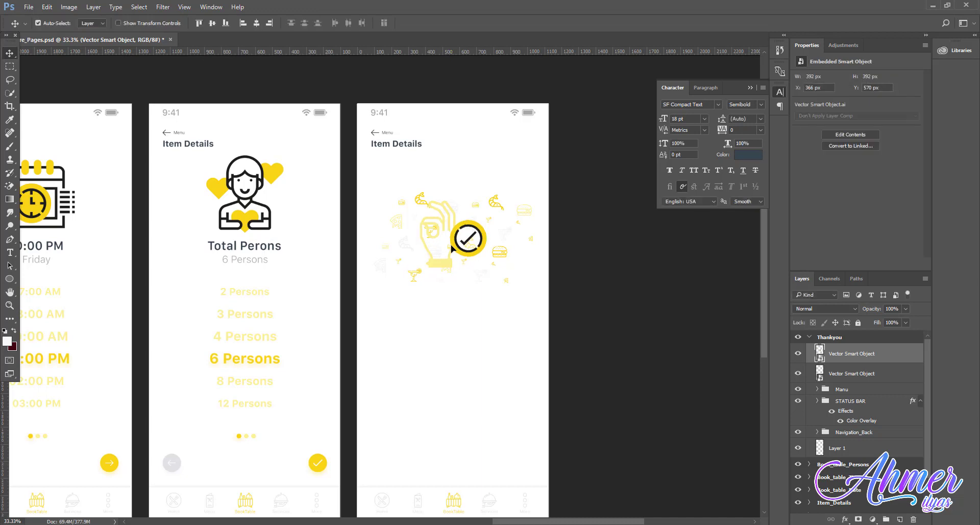
key("z")
left_click(454, 299)
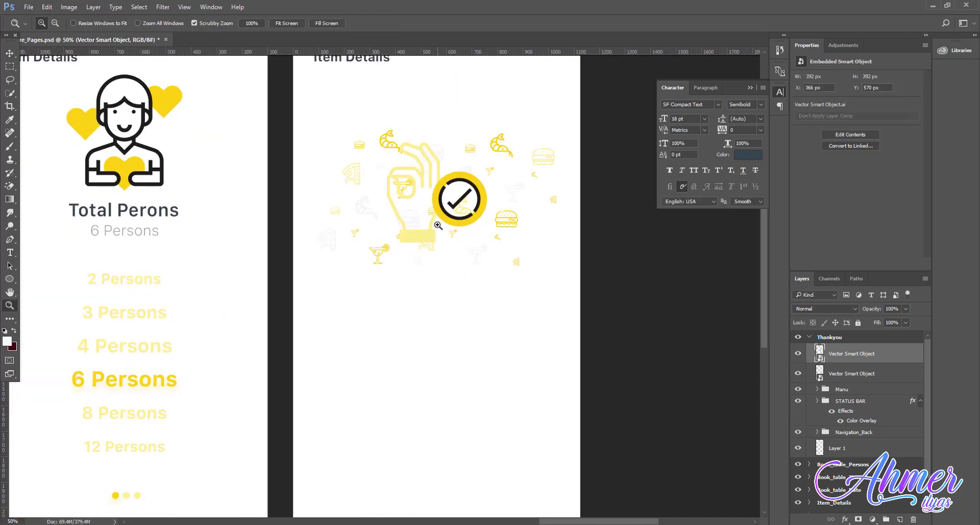
left_click(434, 211)
left_click(439, 206, "alt")
left_click(438, 206, "alt")
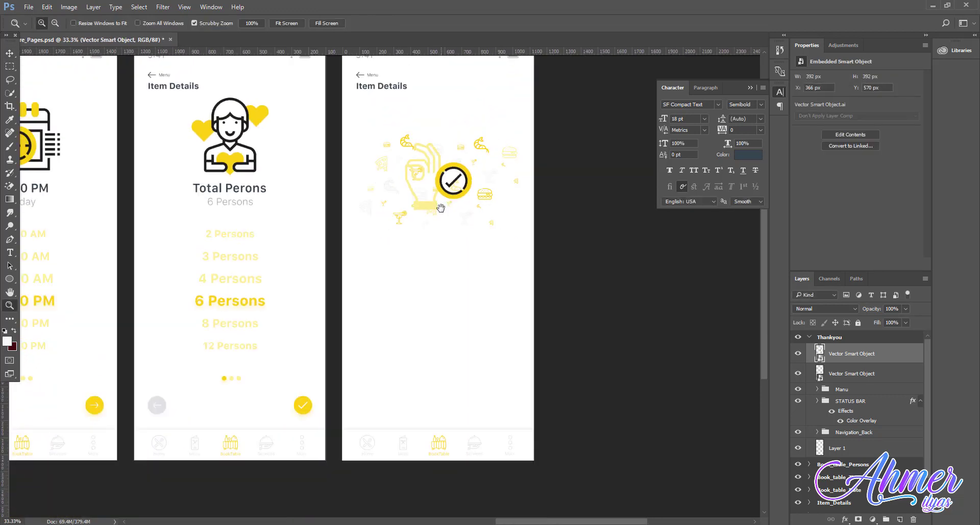
Select both the icon and pattern layers and apply a free transform to them together.
left_click(852, 378)
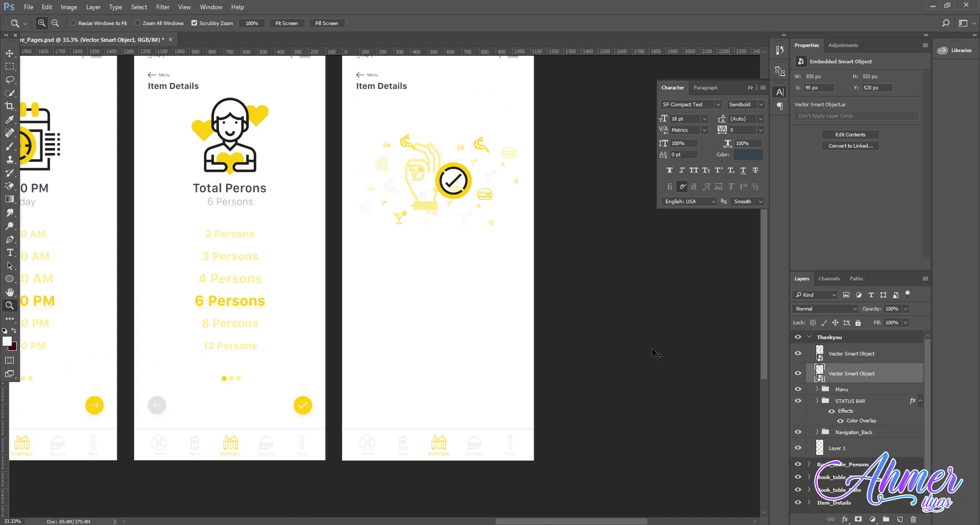
left_click(852, 353, "ctrl")
key("ctrl+t")
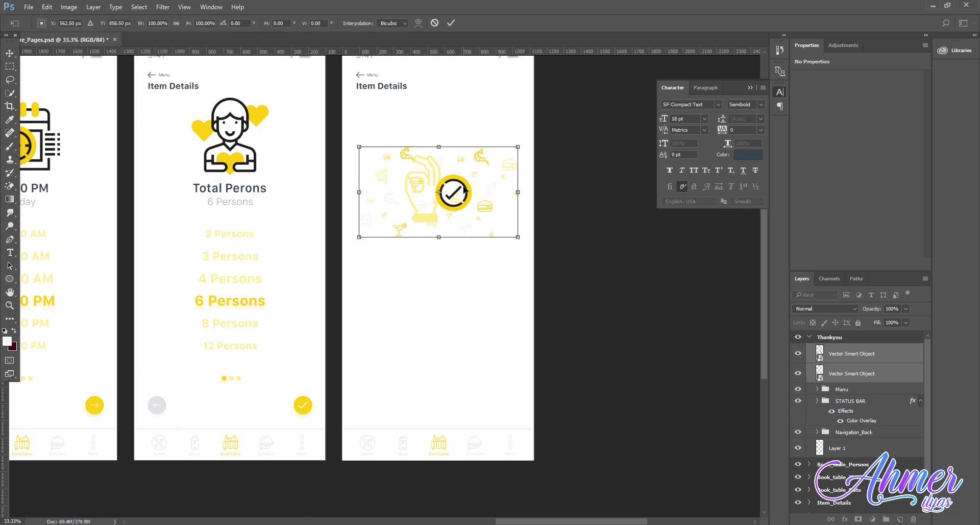
key("Return")
Reduce the food pattern layer's fill to 25%.
key("z")
left_click(869, 380)
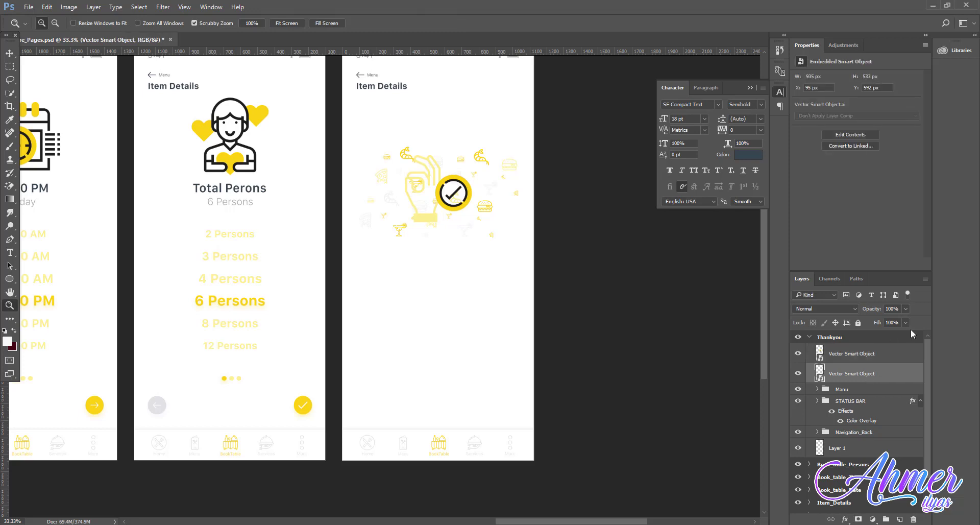
left_click(905, 322)
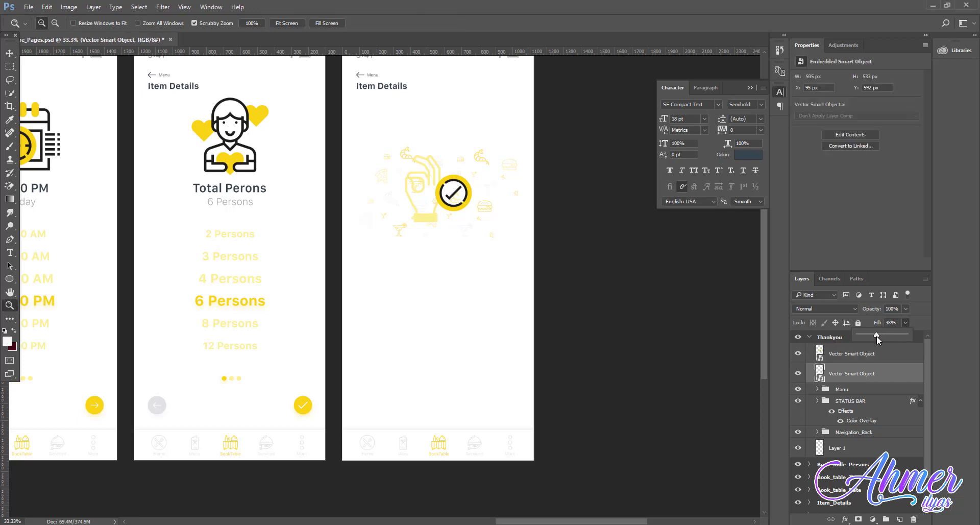
left_click_drag(876, 335, 871, 336)
Lower the food-icon background layer's opacity to 45%.
scroll(529, 191, "up", 1)
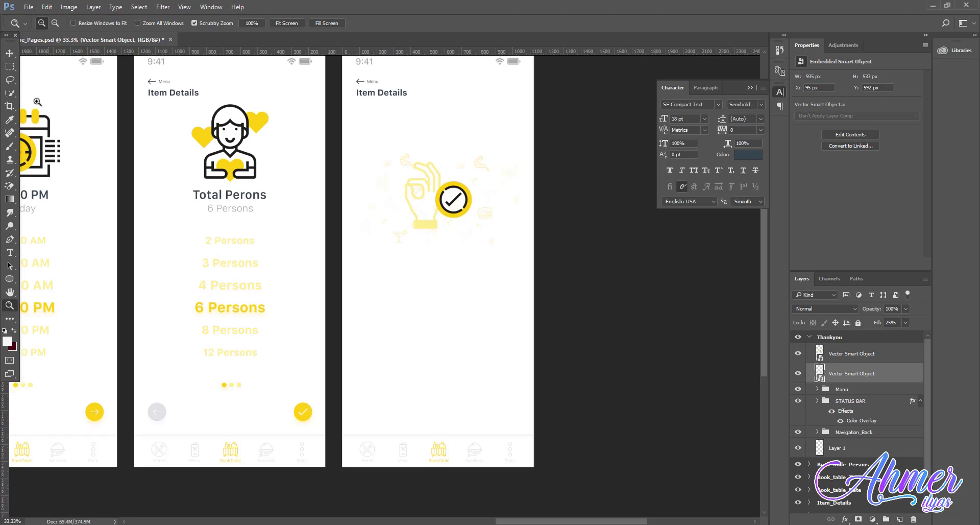
left_click(10, 53)
left_click(594, 236)
key("ctrl+1")
left_click_drag(492, 229, 398, 445)
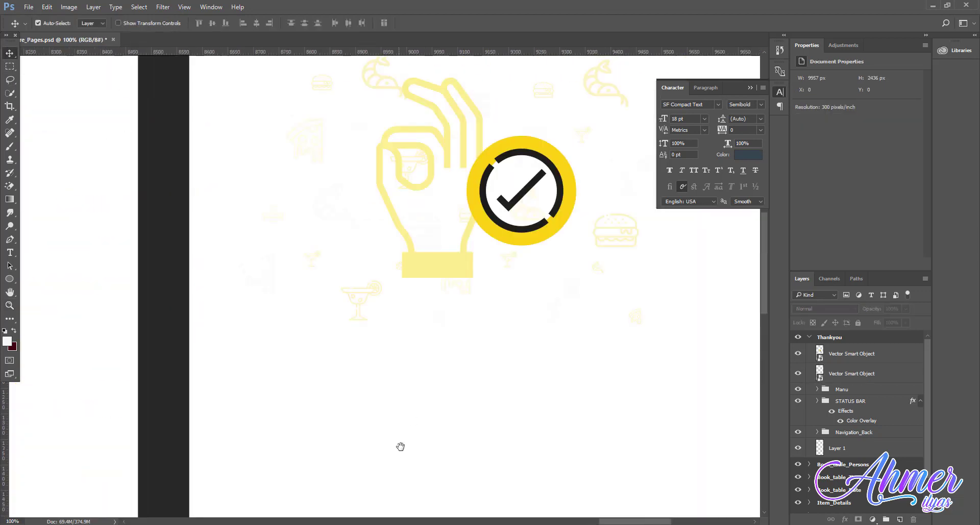
mouse_move(585, 117)
left_mouse_down()
mouse_move(494, 334)
mouse_move(494, 252)
left_mouse_up()
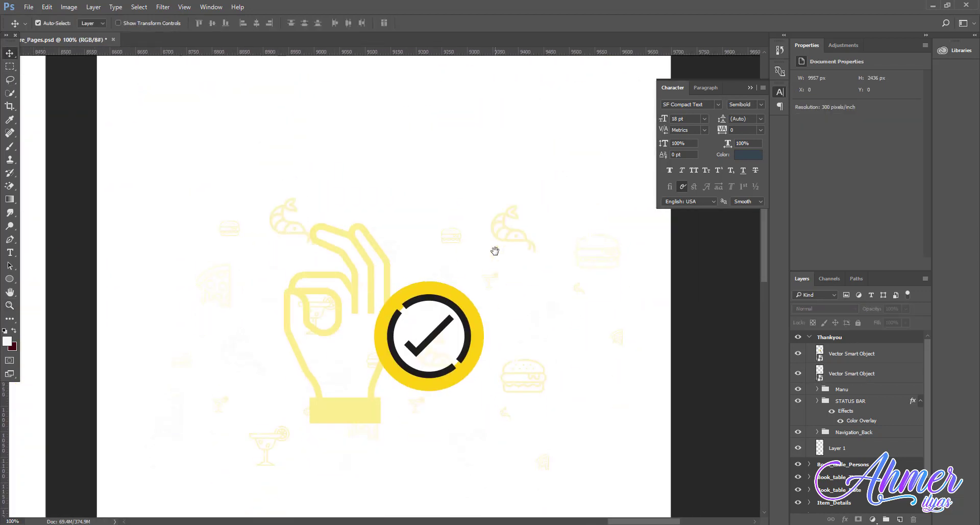
left_click(880, 374)
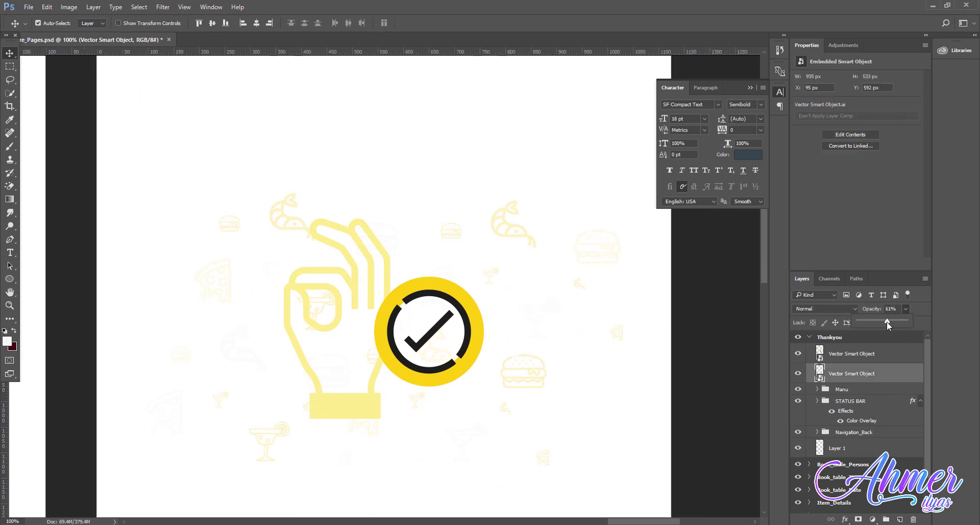
left_click_drag(886, 321, 880, 320)
key("z")
left_click(586, 339, "alt")
left_click(586, 339, "alt")
left_click(509, 280, "alt")
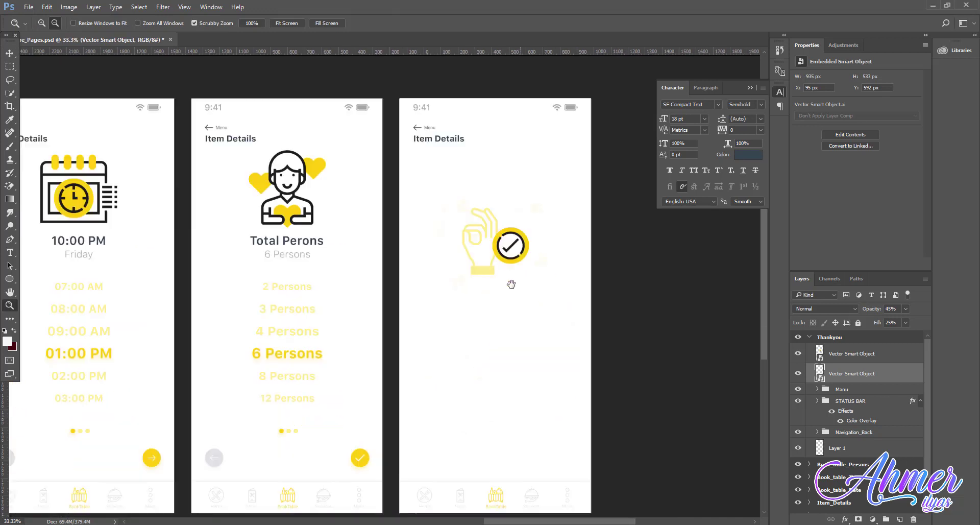
left_click_drag(509, 280, 511, 288)
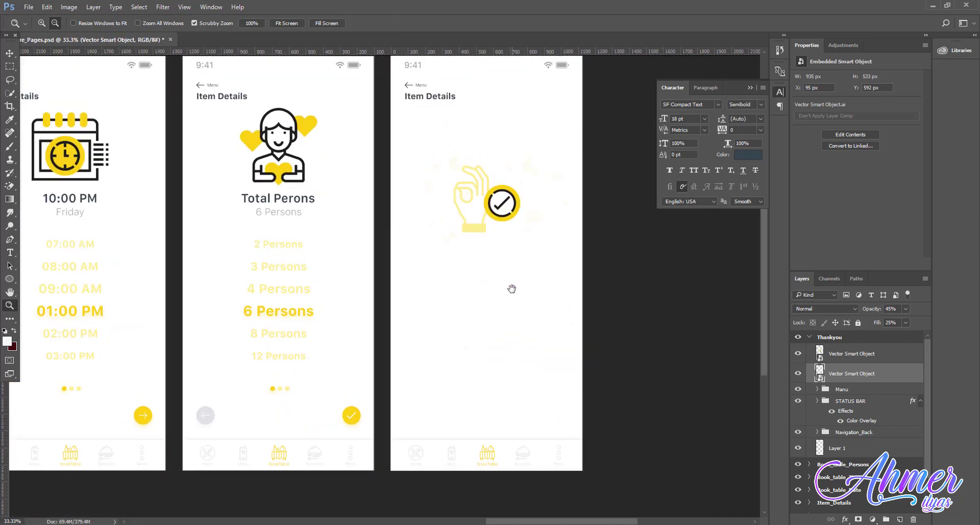
Add a text layer below the OK-hand icon reading 'Thank you for Reservations!' on two lines.
key("v")
key("t")
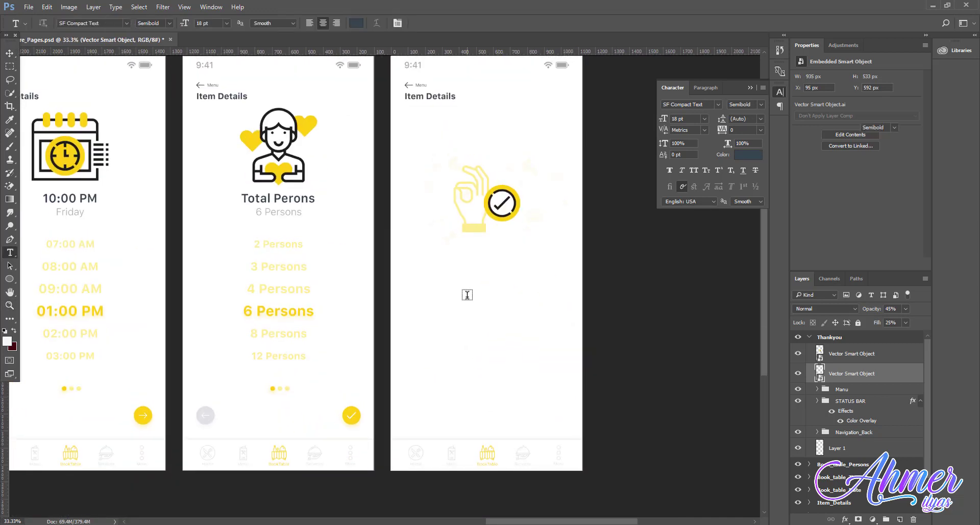
left_click(467, 294)
type("Thank")
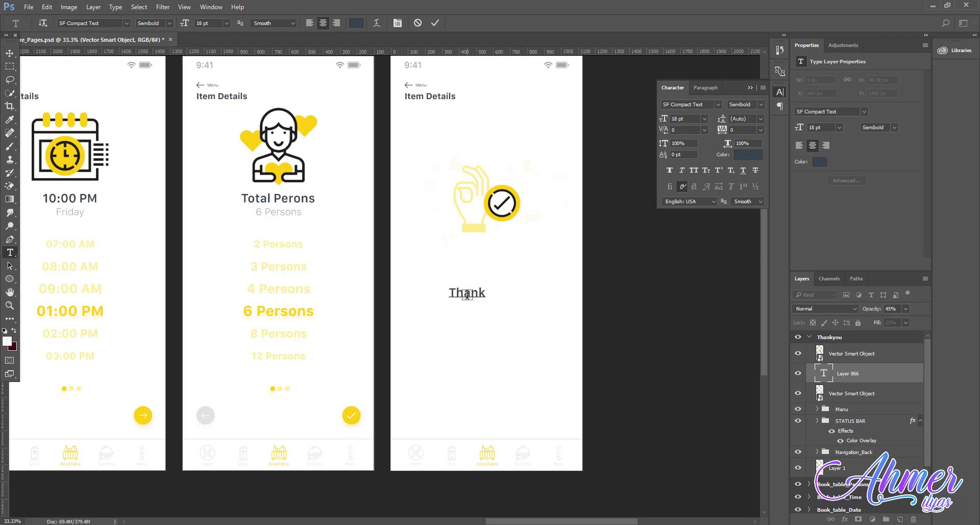
type(" you")
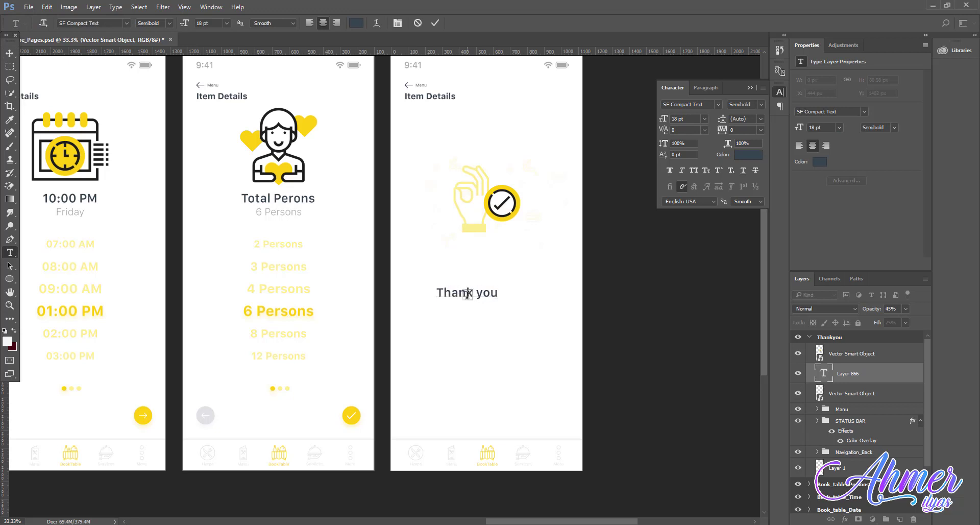
type("Rese")
type("rvati")
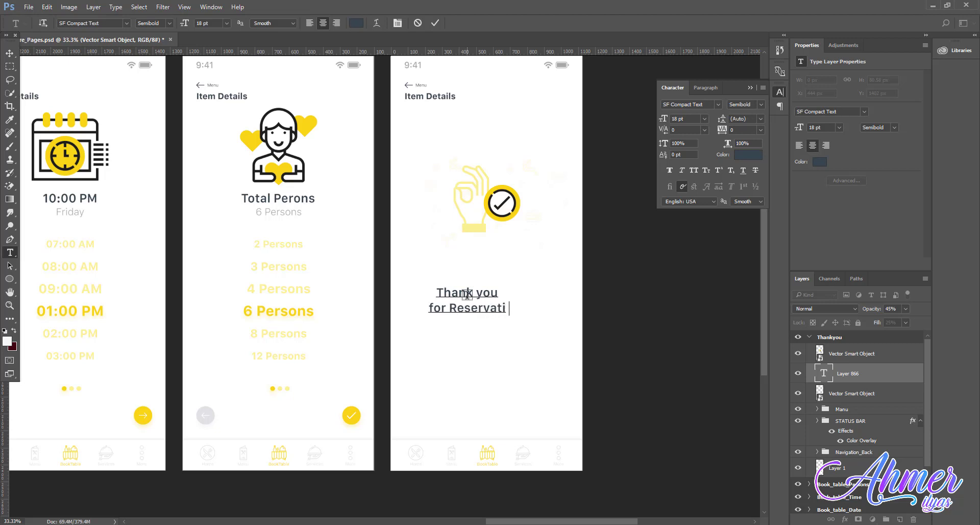
type("ons ")
type("!")
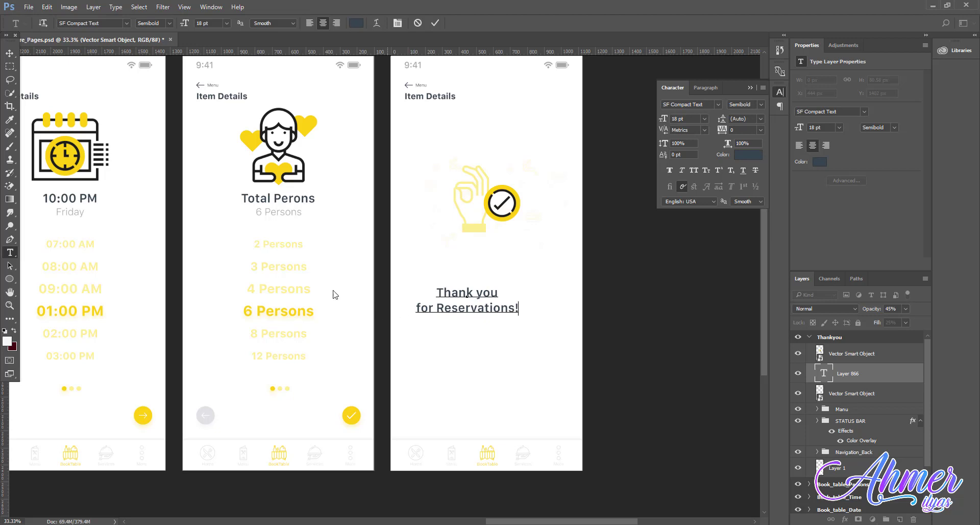
key("ctrl+Return")
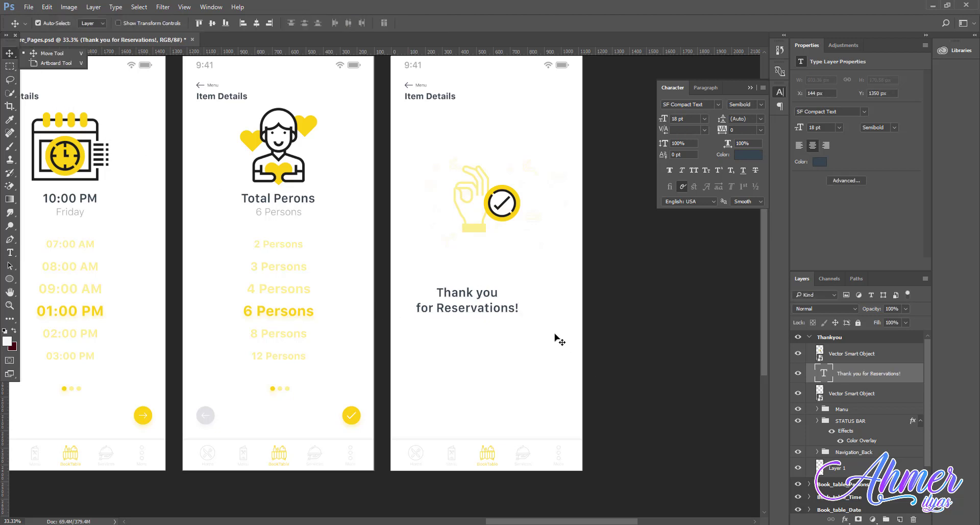
Centre the 'Thank you for Reservations!' heading horizontally using a full-width marquee selection.
key("z")
left_click(532, 325)
key("v")
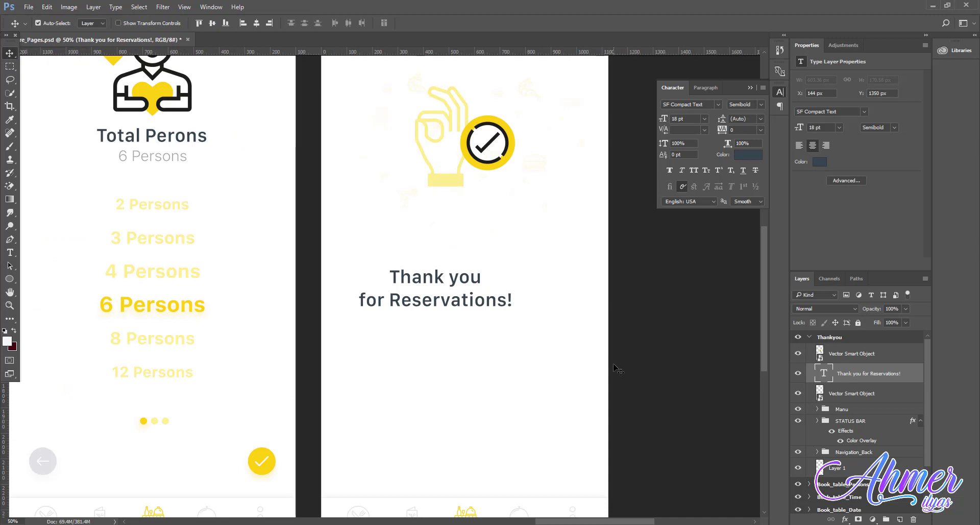
left_click(616, 377)
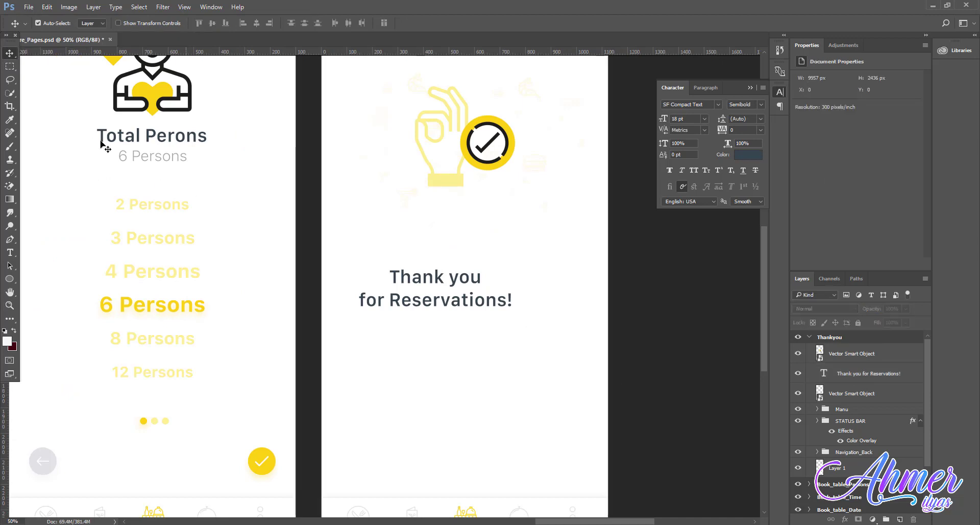
left_click(10, 66)
mouse_move(607, 367)
left_mouse_down()
mouse_move(323, 268)
mouse_move(322, 257)
left_mouse_up()
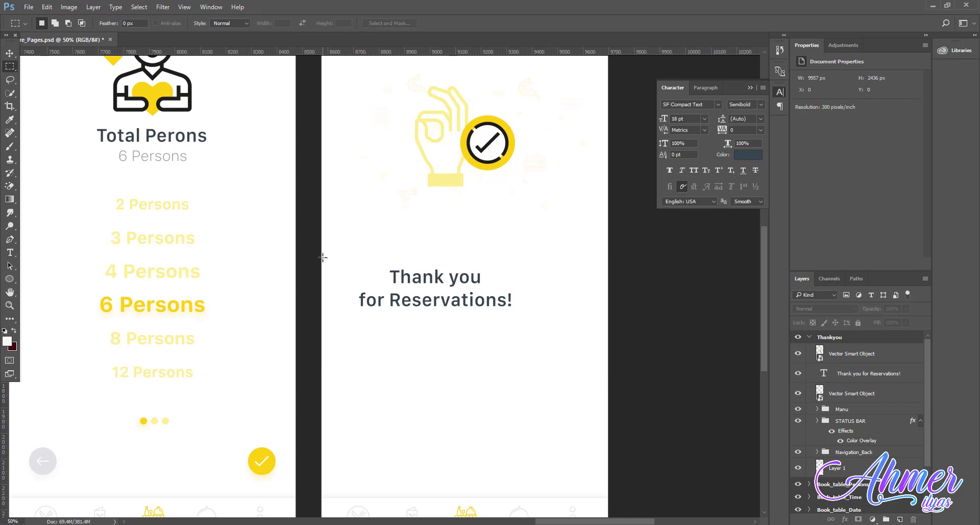
left_click_drag(608, 407, 322, 252)
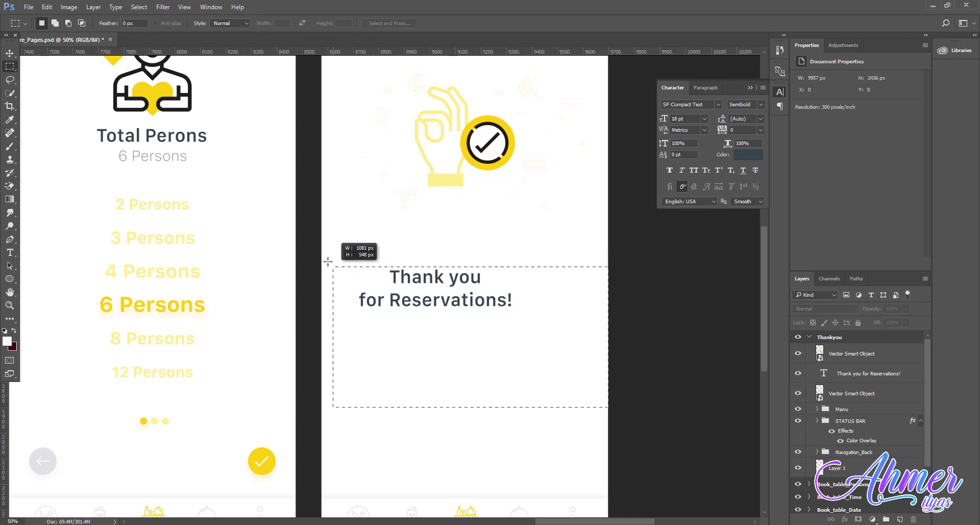
left_click(865, 373)
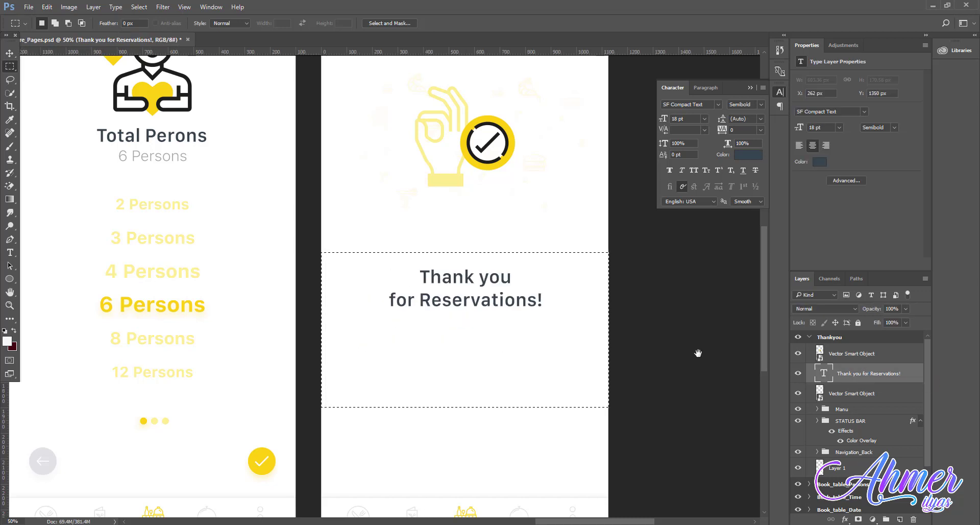
scroll(553, 335, "up", 1)
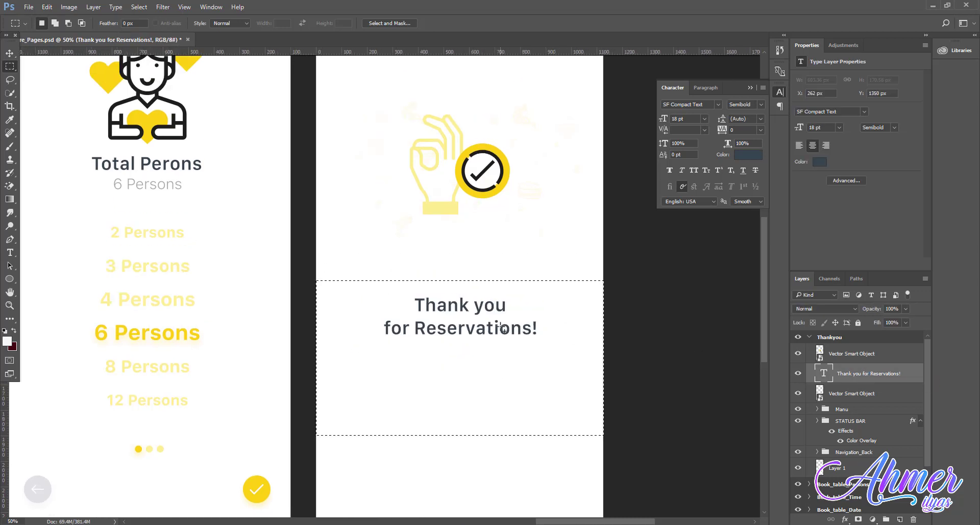
Move the heading up to sit just below the OK-hand icon.
key("ctrl+d")
key("ctrl+t")
left_click_drag(496, 327, 493, 278)
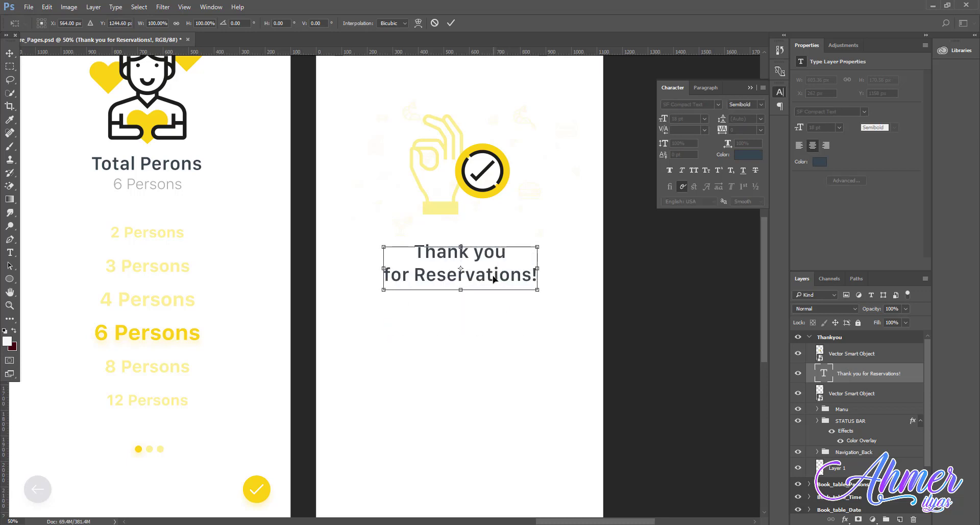
key("Return")
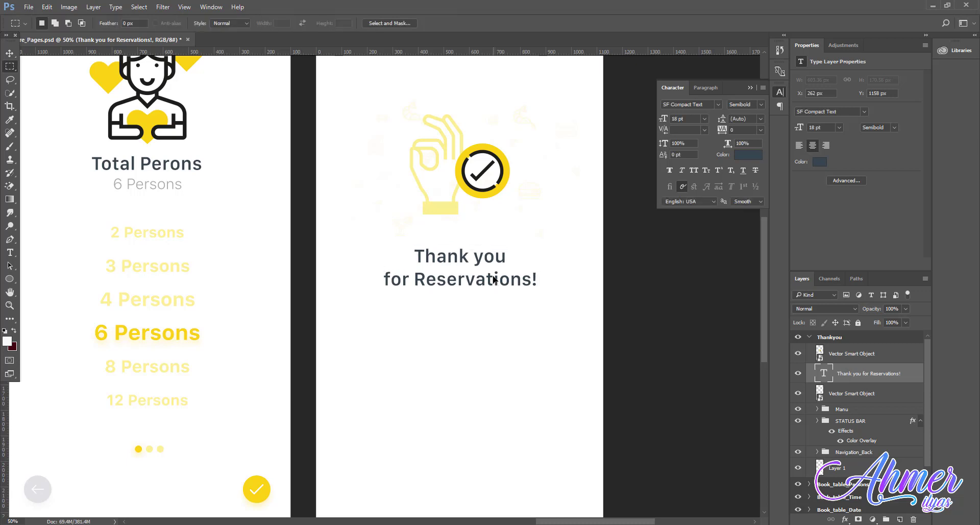
key("z")
left_click(494, 278, "alt")
Change the header back link from 'Menu' to 'Book Table'.
left_click(493, 277, "alt")
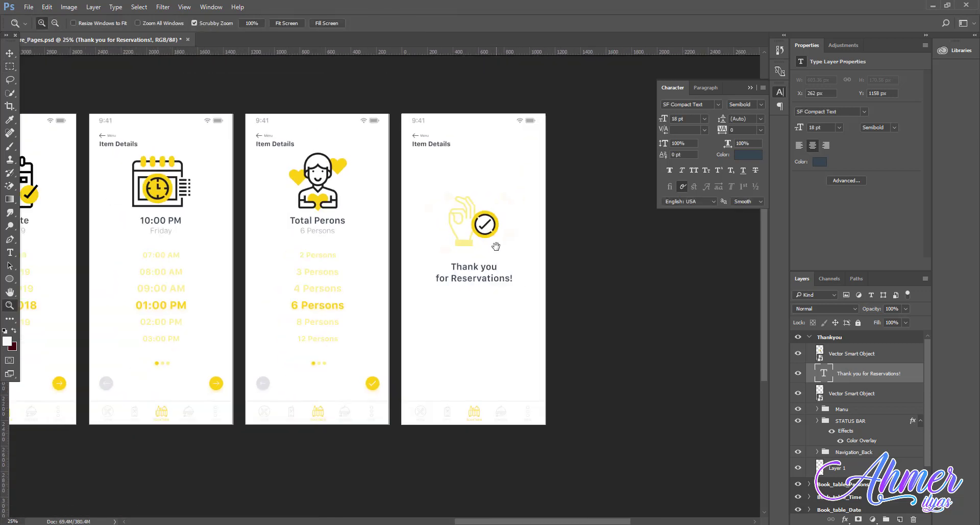
left_click_drag(495, 250, 495, 240)
left_click(452, 147)
scroll(449, 163, "up", 3)
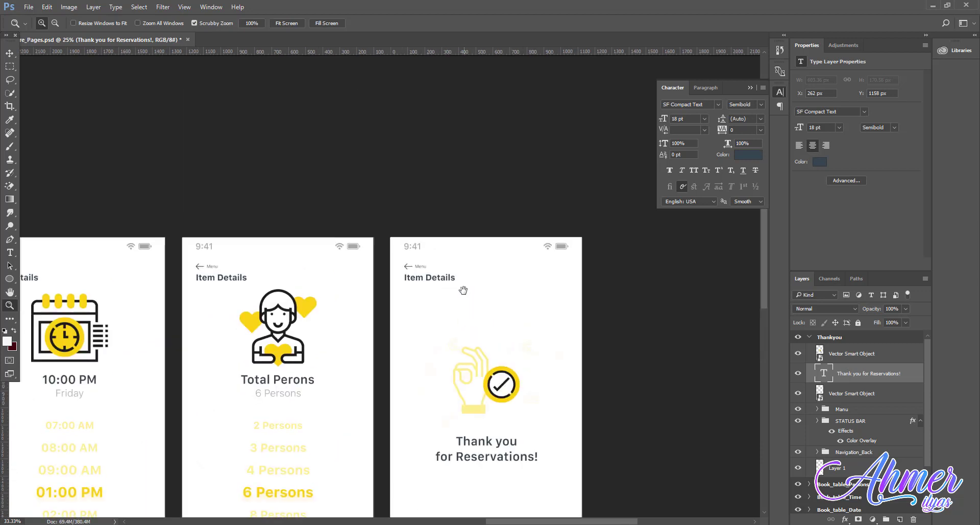
left_click(427, 253)
scroll(450, 197, "down", 3)
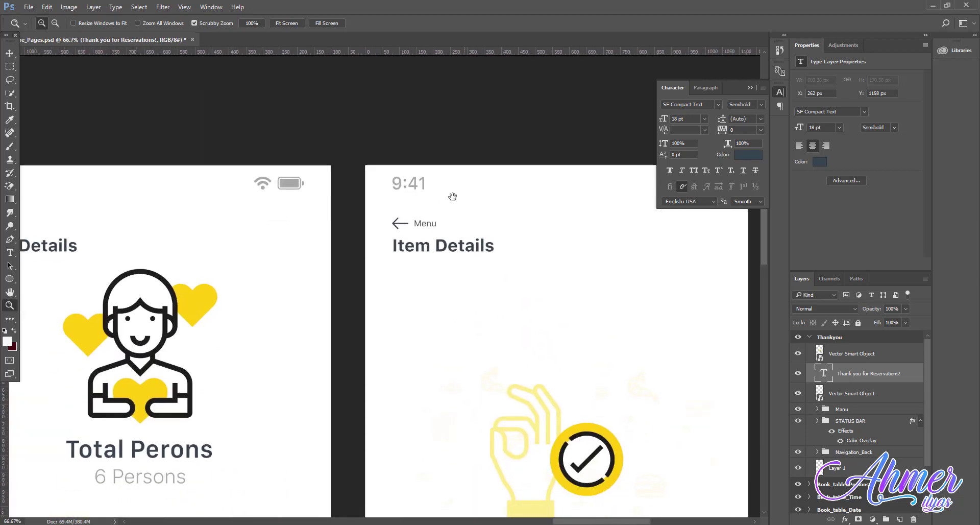
left_click_drag(533, 263, 455, 335)
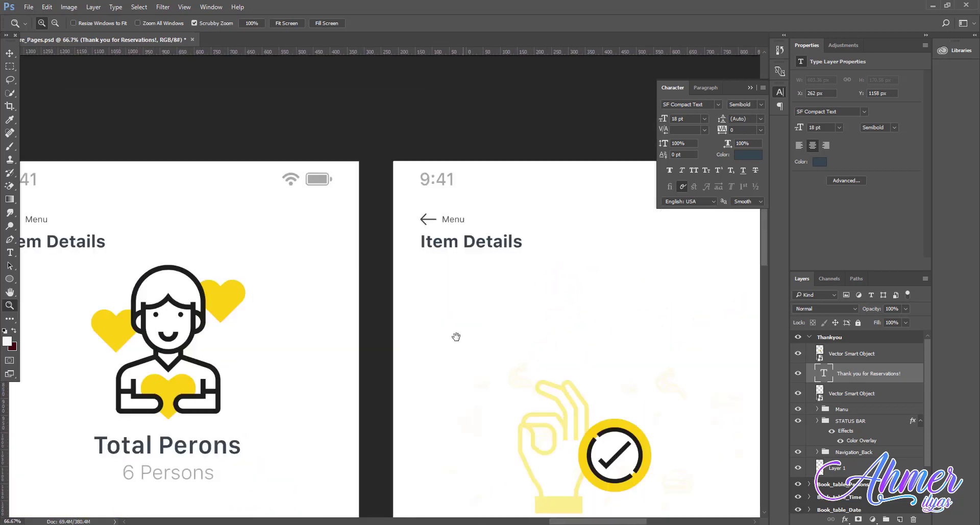
key("t")
double_click(455, 227)
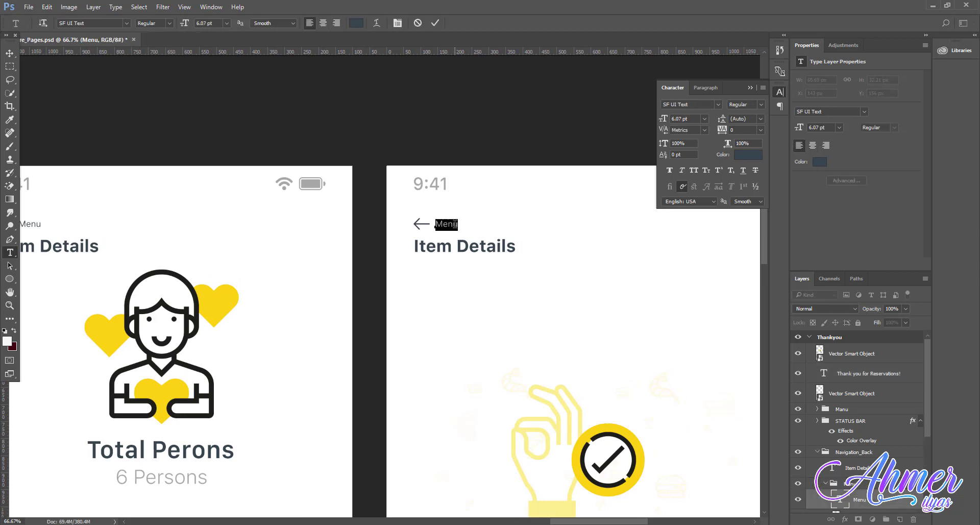
type("Book Table")
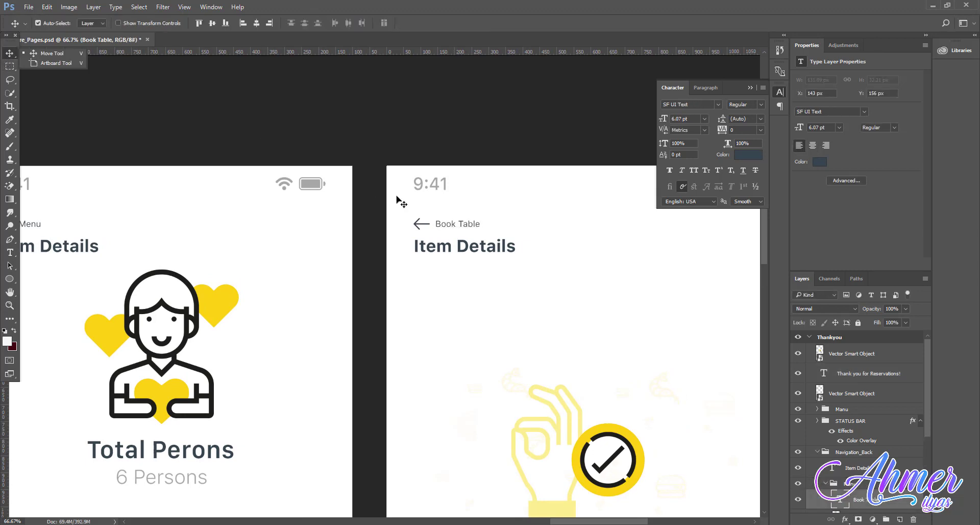
left_click(458, 245)
Retitle the page from 'Item Details' to 'Confirmation'.
key("ctrl+a")
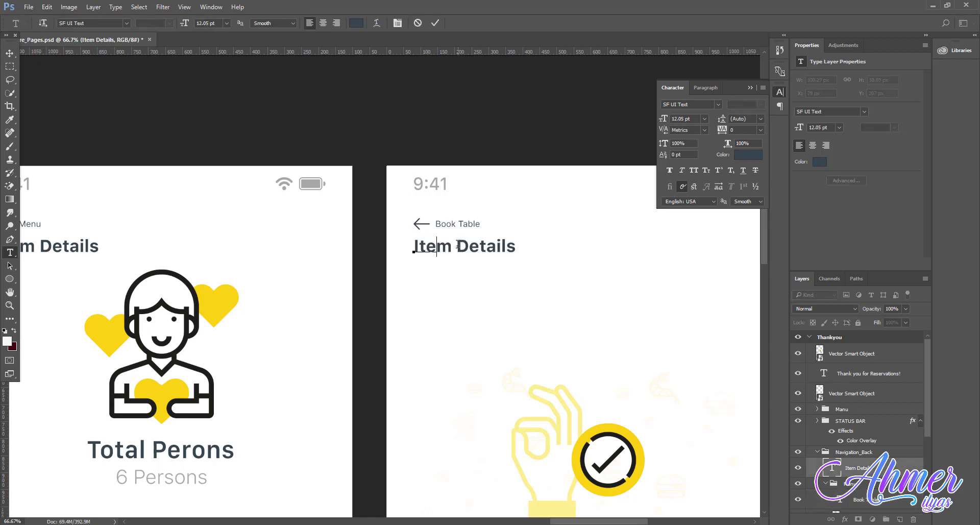
type("Confirmation")
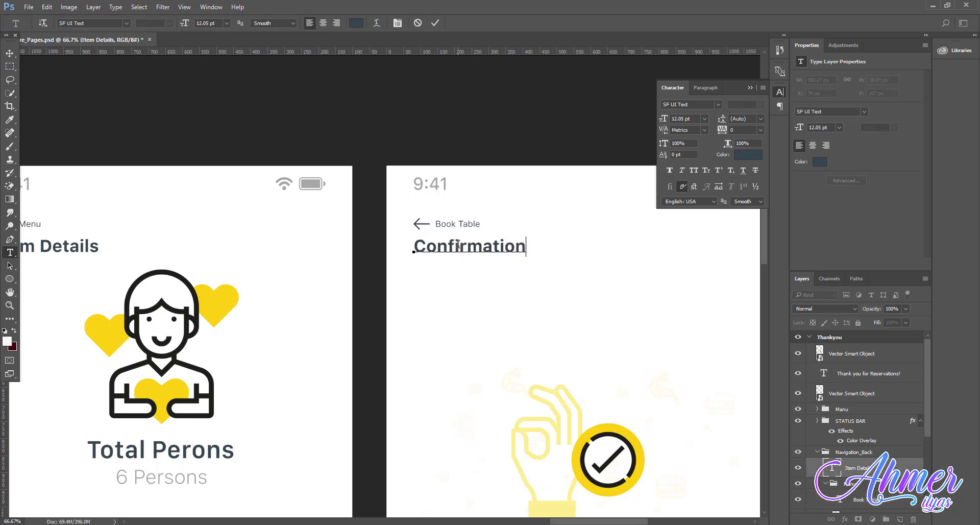
left_click(10, 53)
key("z")
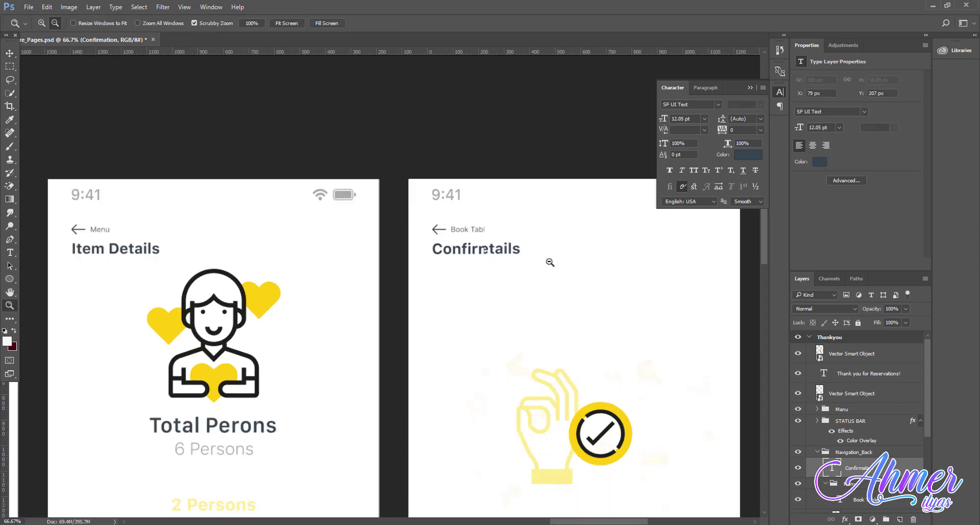
left_click(550, 264, "alt")
scroll(543, 301, "down", 5)
scroll(511, 303, "right", 3)
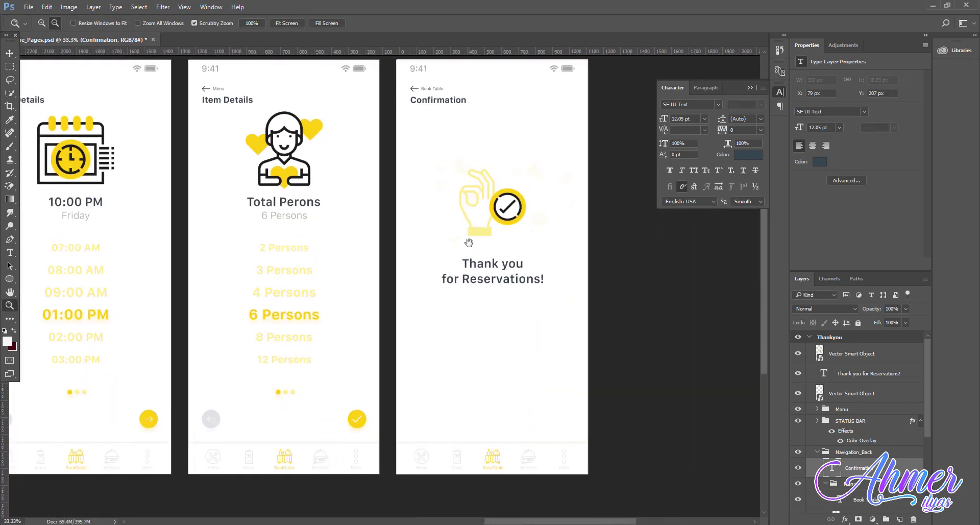
left_click(484, 304)
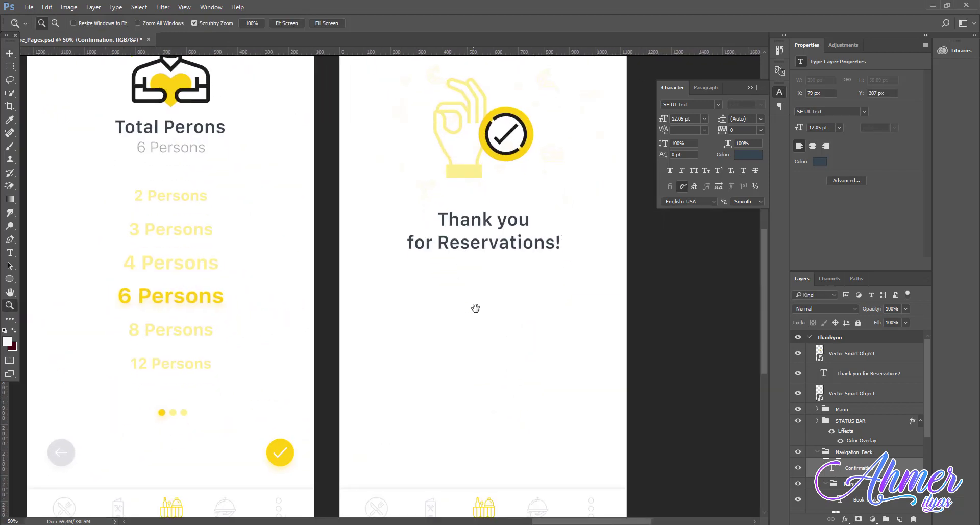
left_click_drag(477, 306, 472, 286)
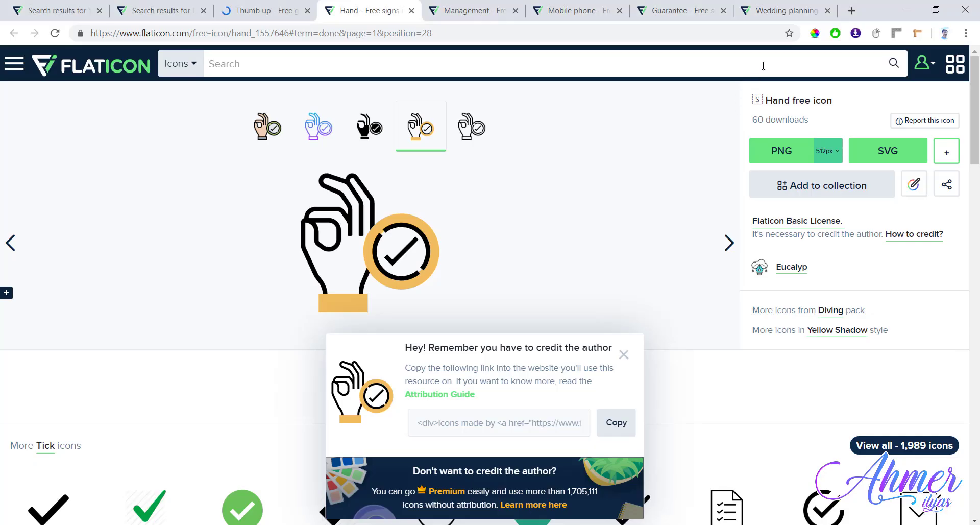
Search 'lorem ipsum' in a new Chrome tab and open lipsum.com.
left_click(852, 10)
type("lorem")
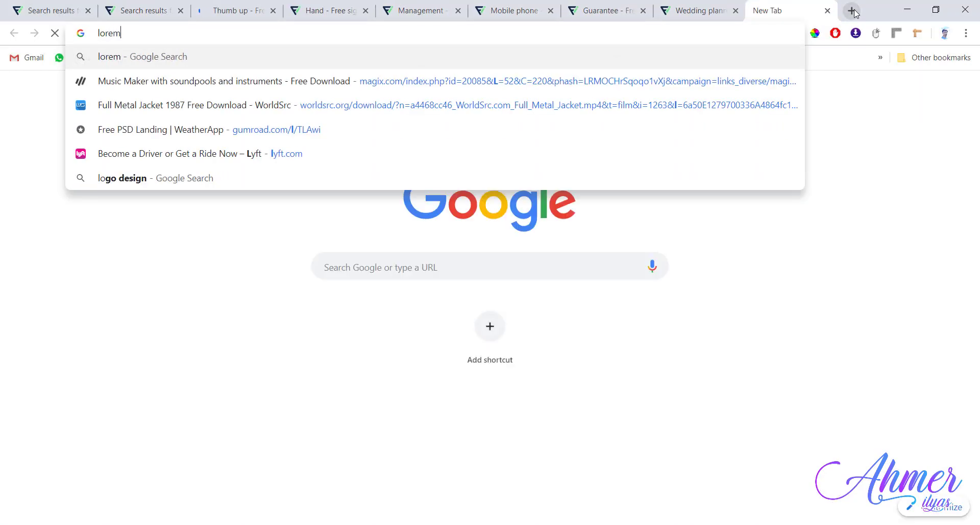
type(" ipsum")
key("Return")
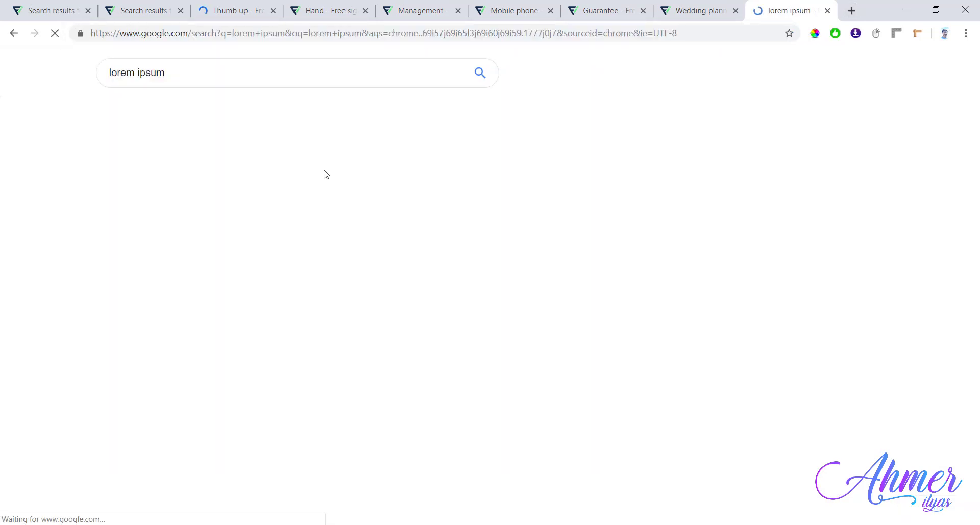
left_click(245, 178)
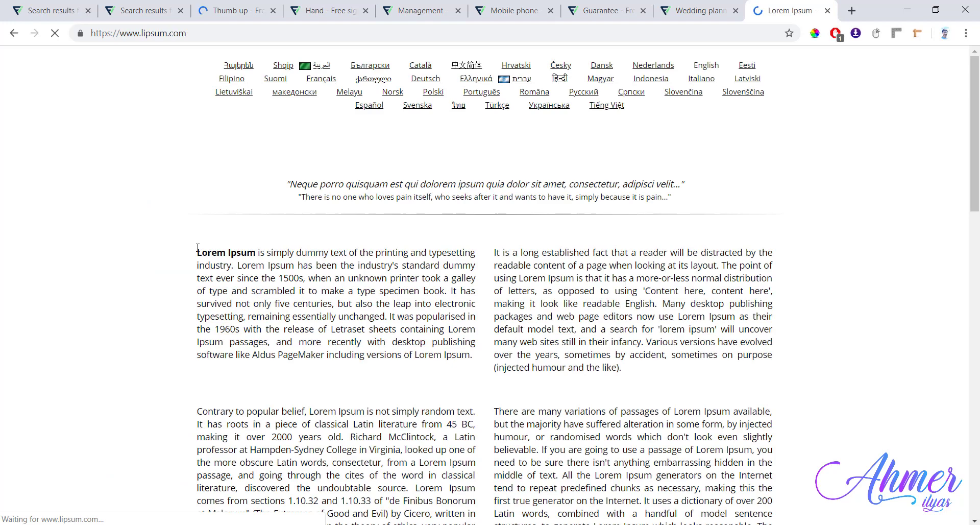
Select the opening sentences of the first Lorem Ipsum paragraph.
left_click_drag(202, 231, 450, 251)
left_click(221, 256)
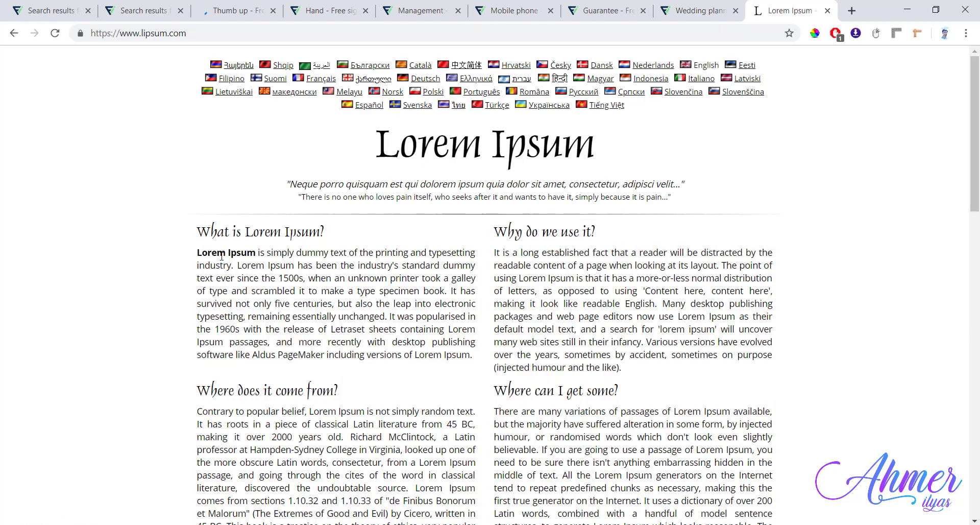
left_click_drag(222, 252, 445, 292)
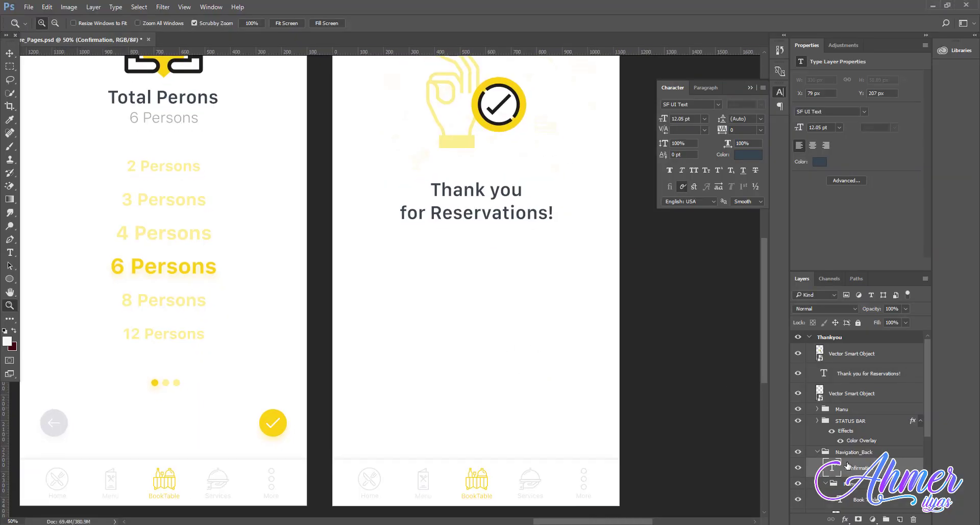
Duplicate the 'Thank you for Reservations!' heading, move the copy below it, then delete the copy.
scroll(878, 407, "down", 3)
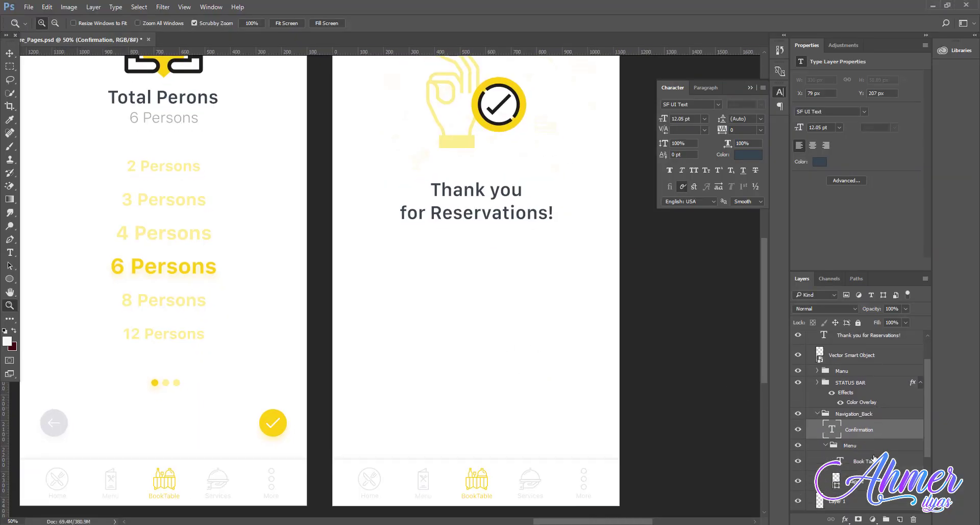
left_click(10, 53)
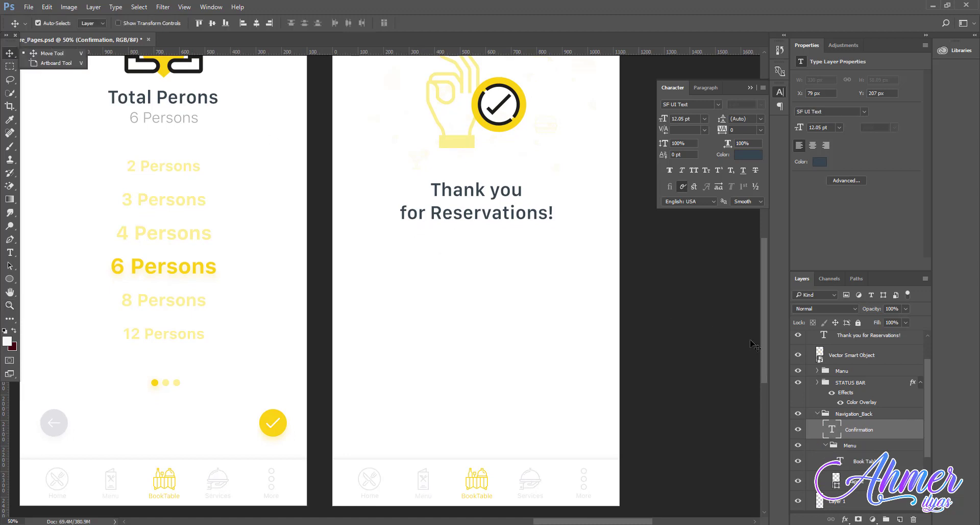
left_click(886, 336)
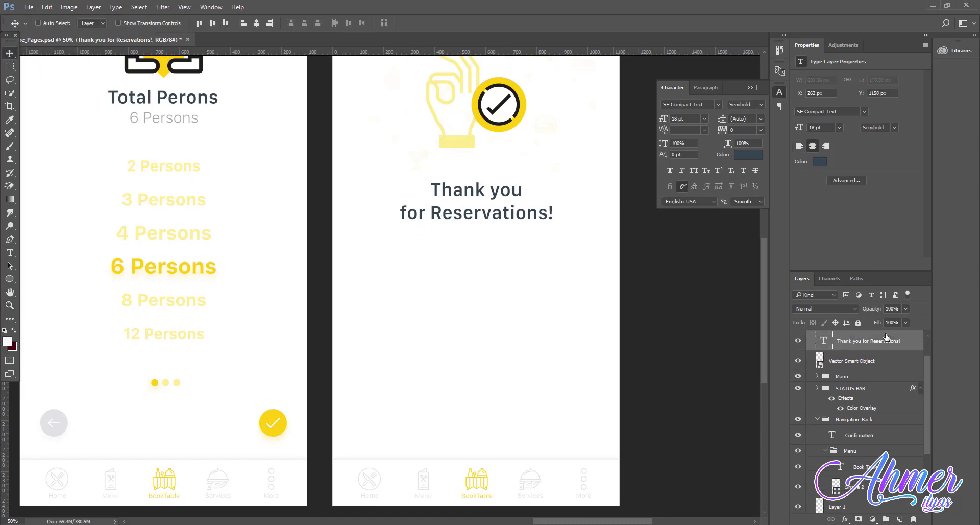
key("ctrl+j")
key("ctrl+t")
left_click_drag(496, 198, 493, 252)
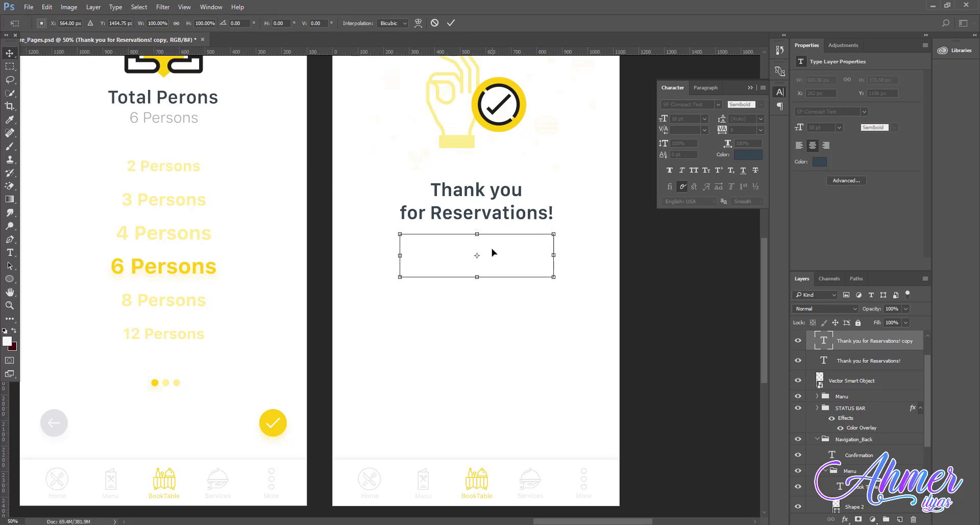
key("Return")
key("Delete")
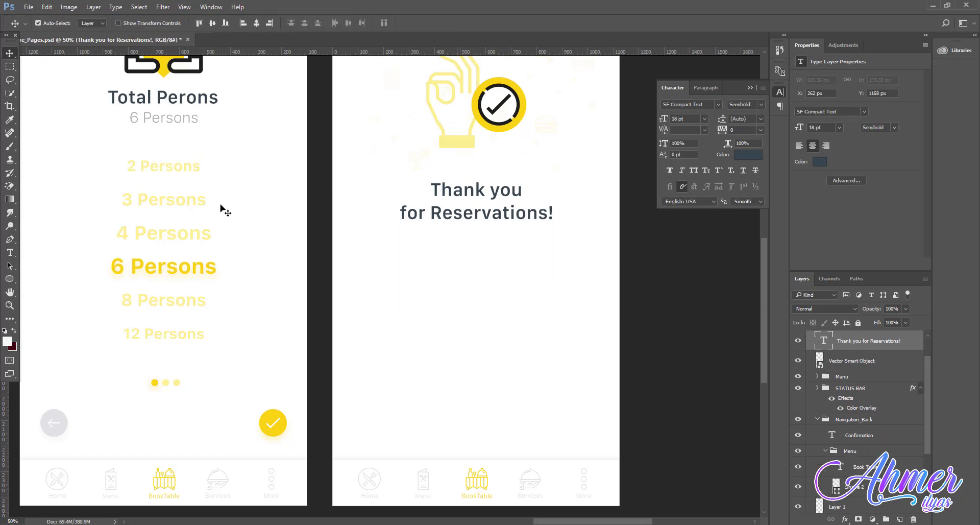
Show the layout guides and try a single-row selection across the artboard.
key("ctrl+semicolon")
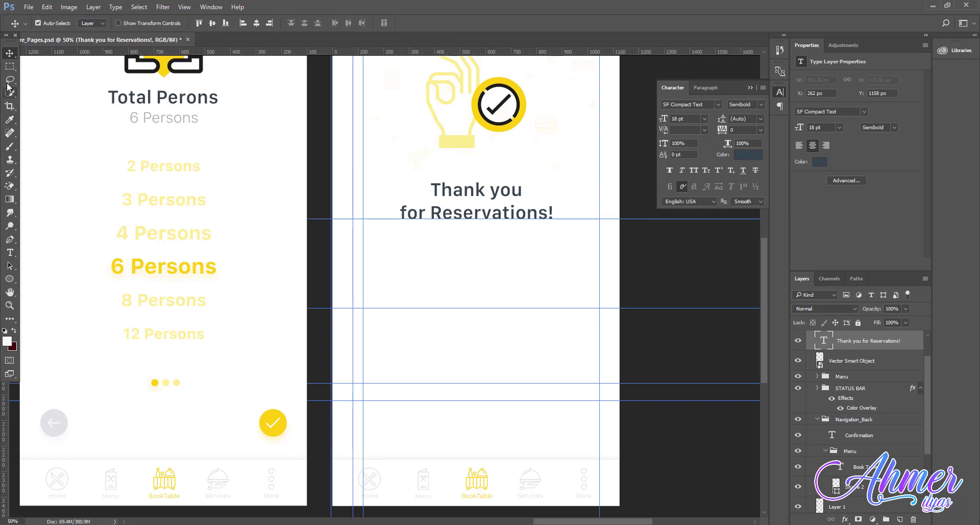
right_click(10, 66)
left_click(51, 90)
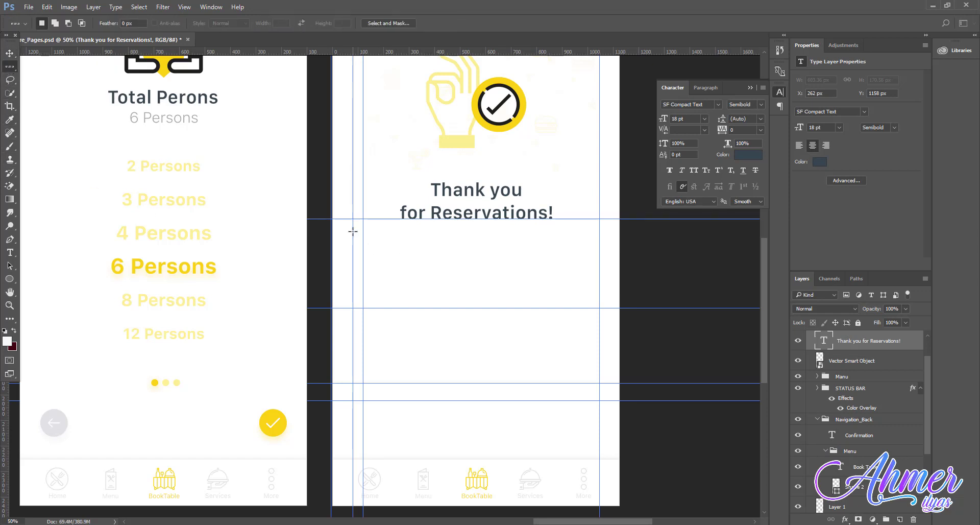
left_click_drag(352, 231, 599, 298)
key("ctrl+d")
key("t")
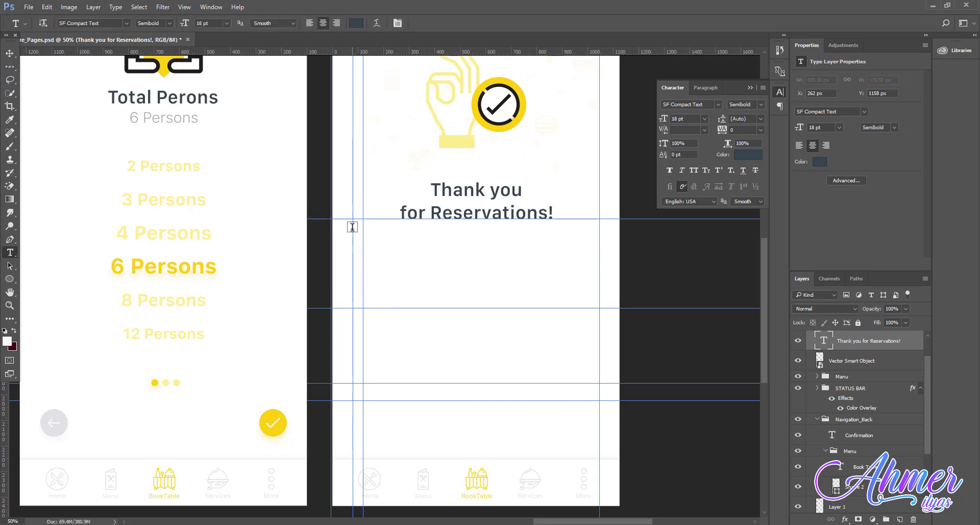
Draw a paragraph text box under the heading and fill it with the placeholder Lorem Ipsum text.
left_click_drag(353, 229, 596, 308)
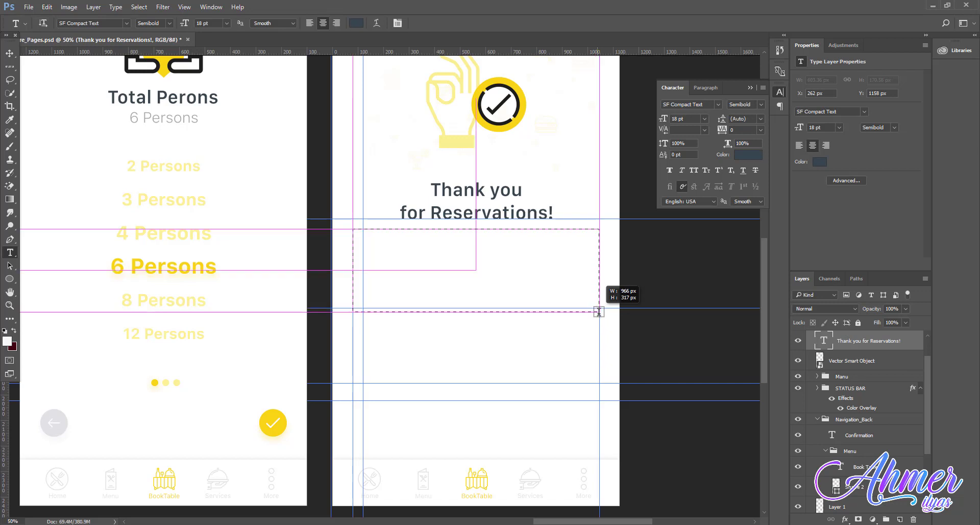
left_click_drag(597, 308, 599, 318)
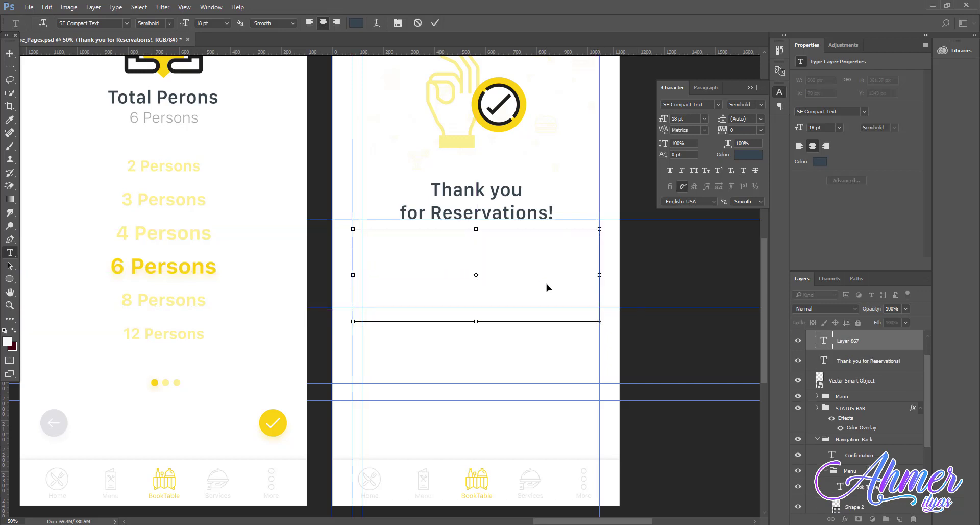
key("ctrl+a")
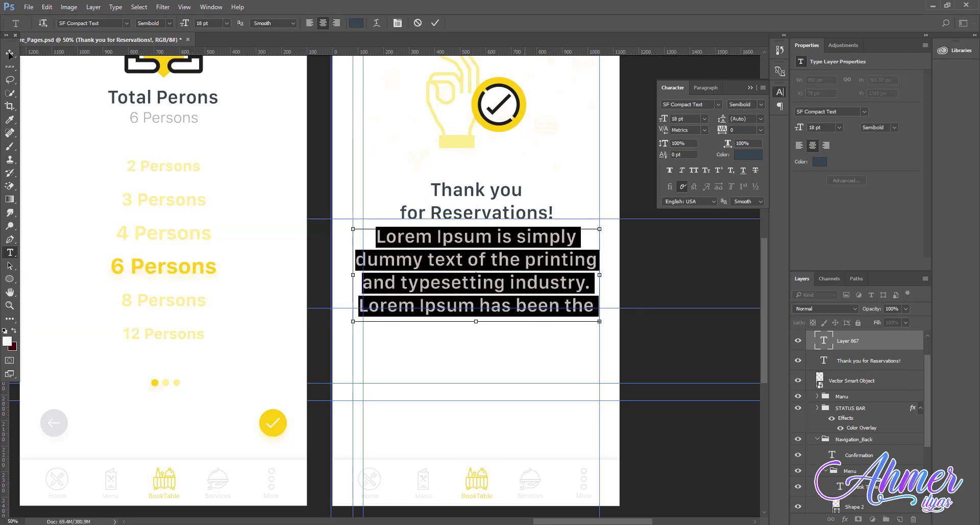
key("ctrl+Return")
key("v")
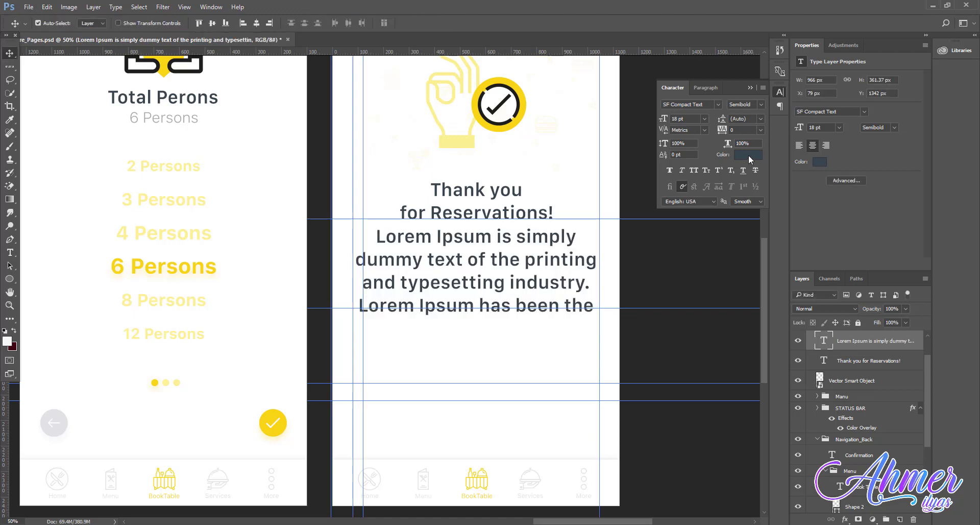
Make the paragraph light grey #b0b0b0, 8 pt SF UI Text Regular.
left_click(748, 155)
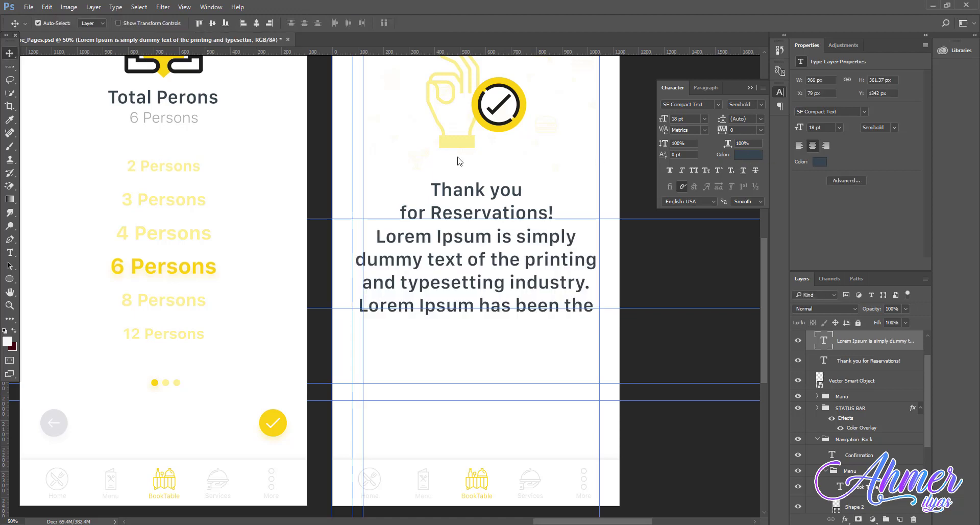
left_click(190, 113)
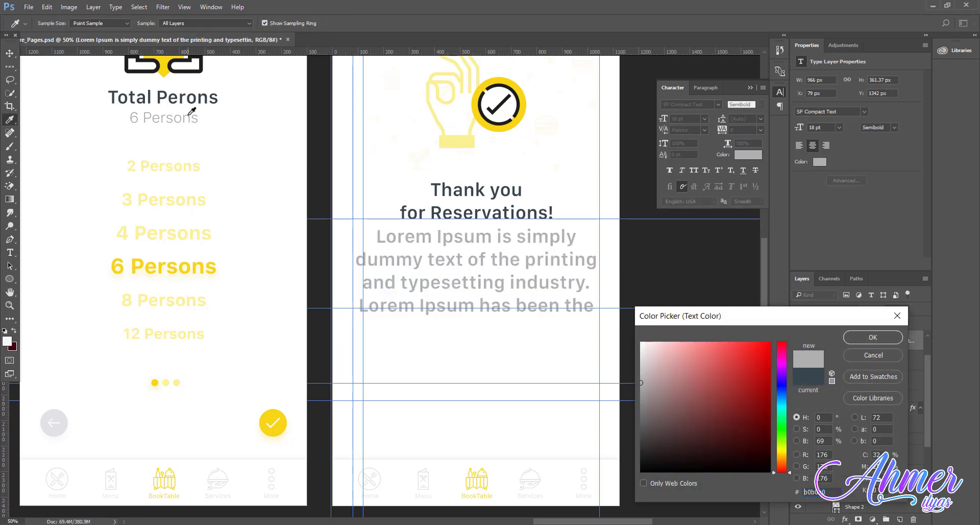
left_click(873, 339)
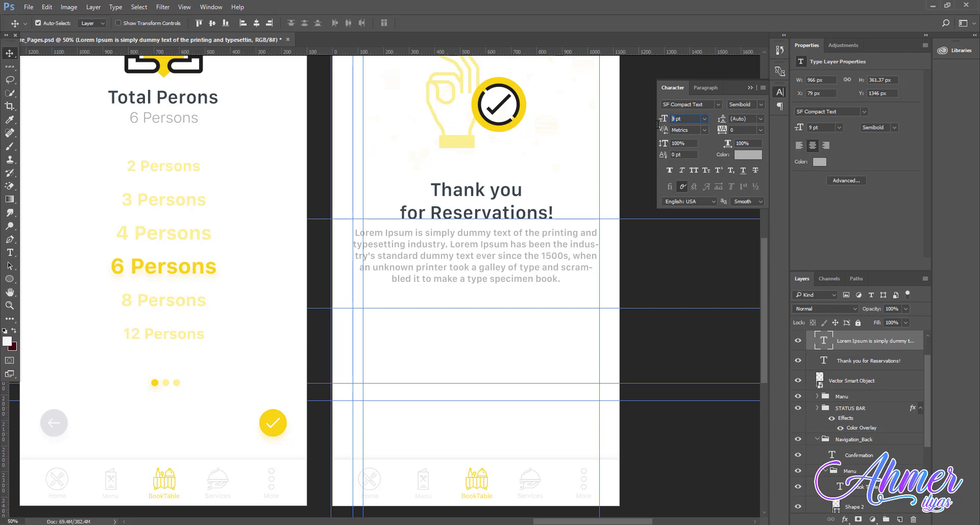
type("8")
key("Return")
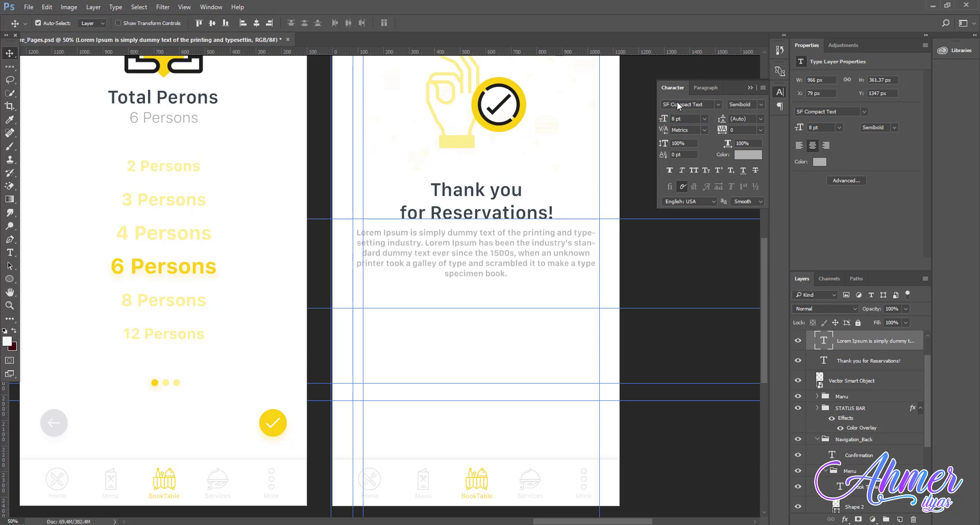
left_click(678, 101)
type("sf")
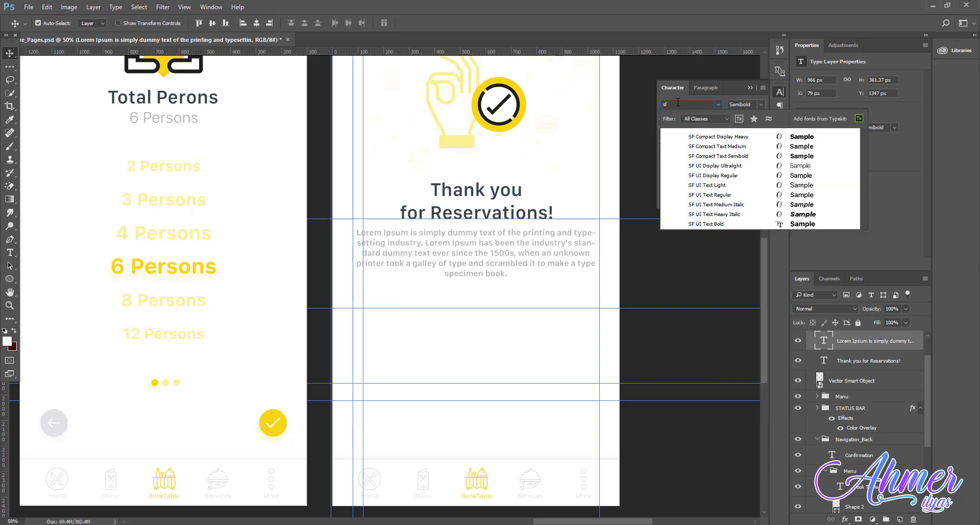
left_click(736, 195)
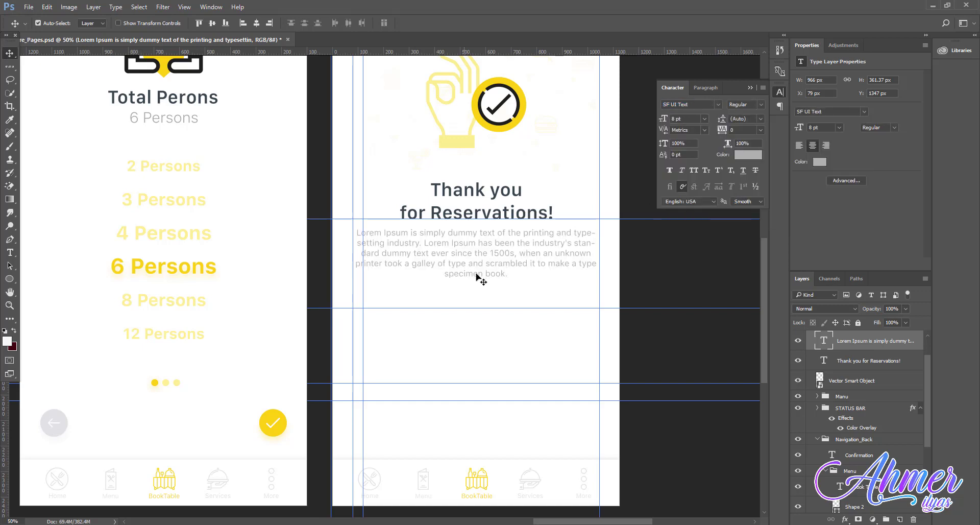
Trim the paragraph after '1500s', break the line before 'typesetting', and shrink the box to fit.
key("t")
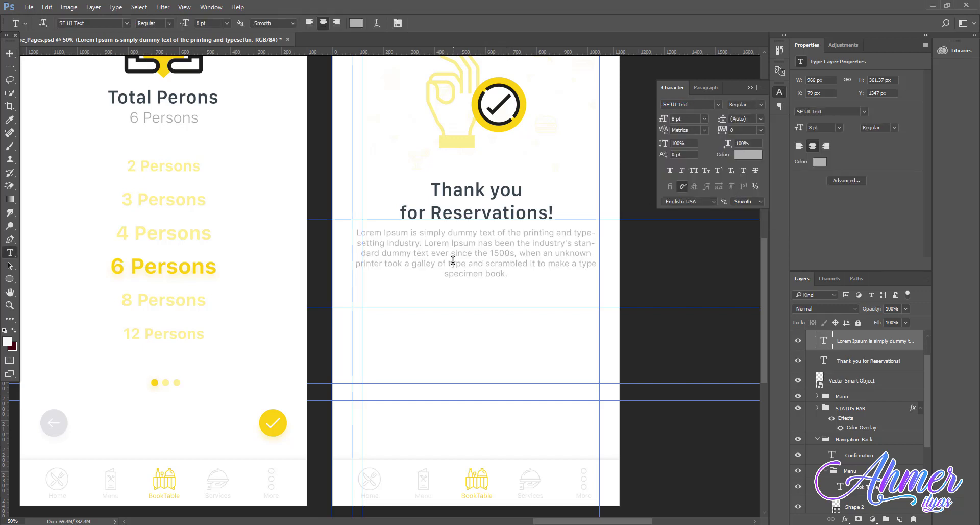
left_click_drag(516, 252, 521, 282)
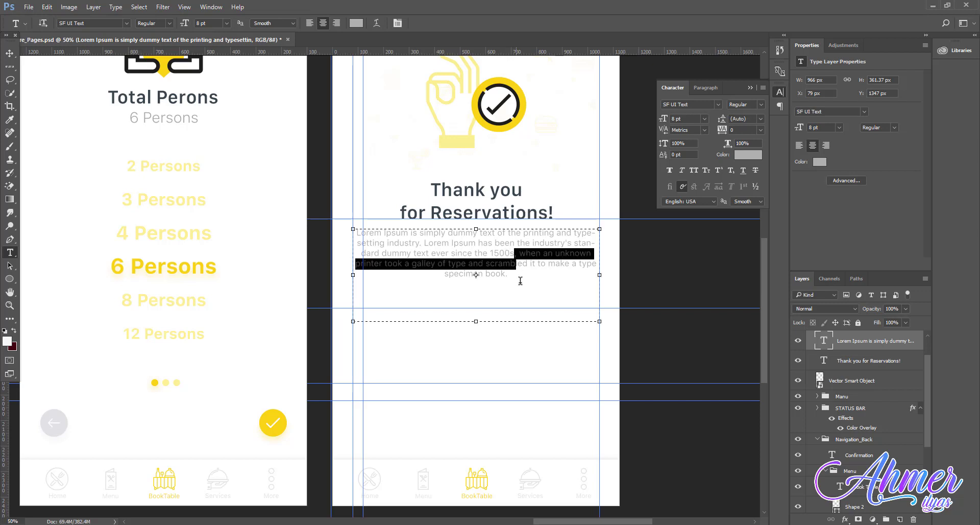
key("BackSpace")
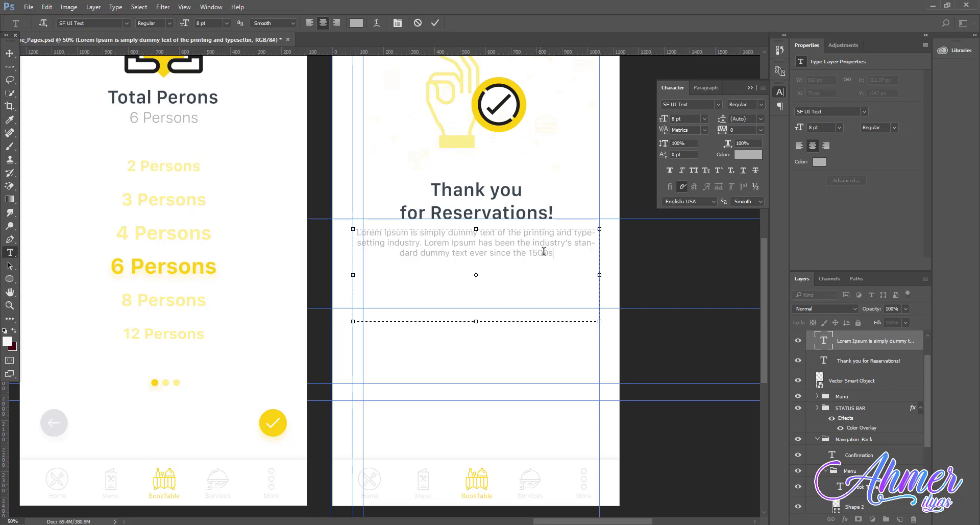
left_click(574, 235)
key("Return")
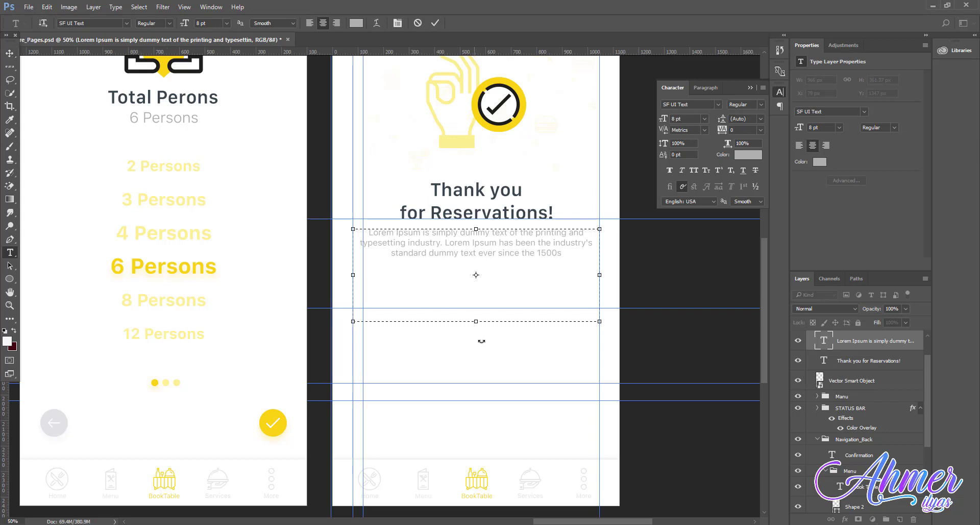
left_click_drag(476, 321, 477, 264)
Move the paragraph slightly lower and hide the layout guides.
left_click(10, 56)
mouse_move(477, 254)
left_mouse_down()
mouse_move(492, 252)
mouse_move(492, 263)
left_mouse_up()
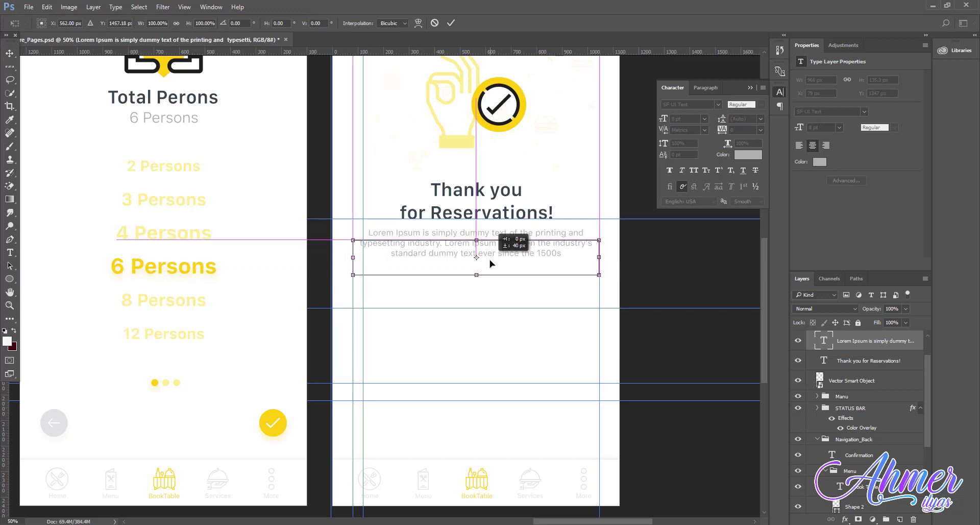
left_click_drag(490, 263, 489, 263)
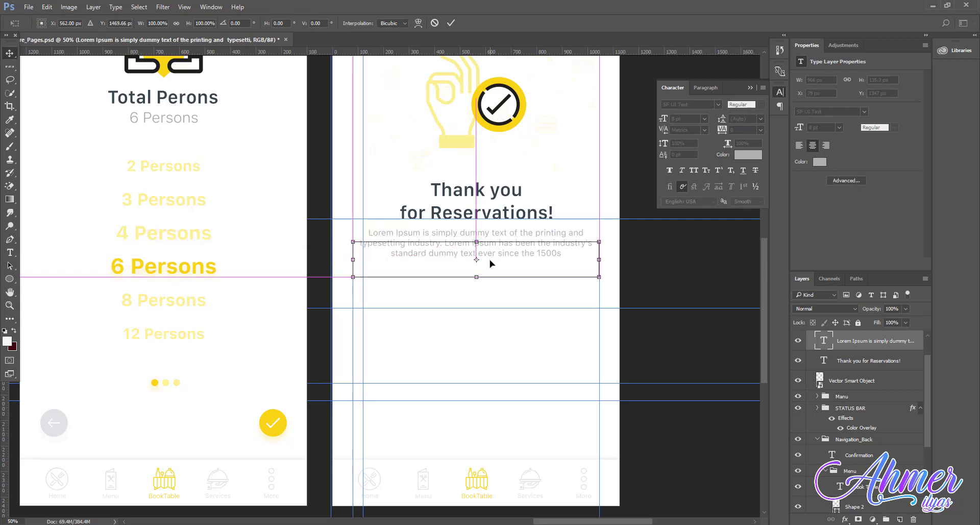
key("Return")
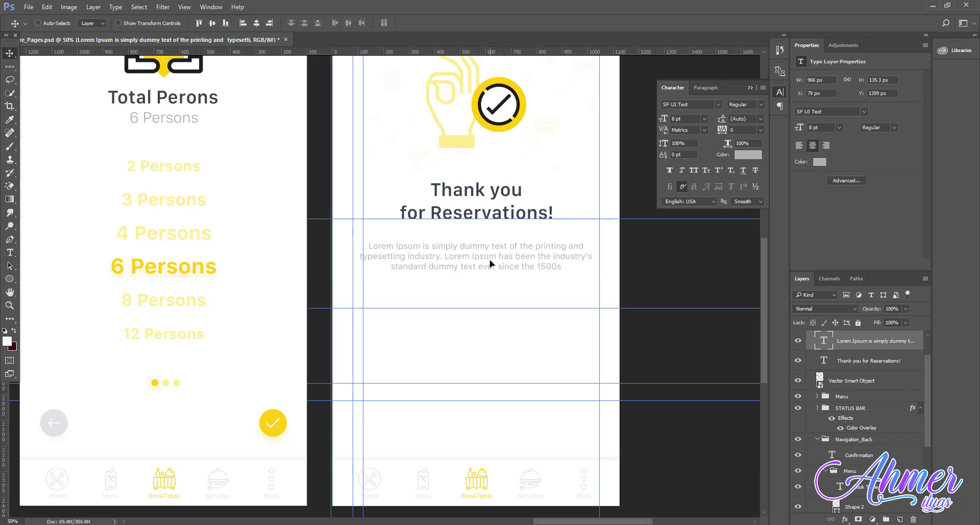
key("ctrl+h")
Zoom out to bring the Item Details screen into view.
key("z")
left_click(490, 263, "alt")
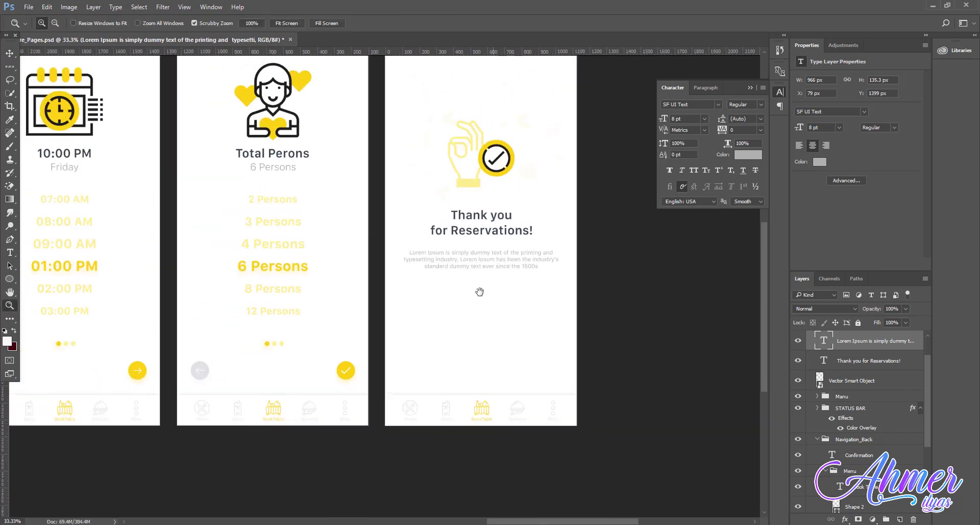
left_click_drag(480, 291, 483, 272)
key("v")
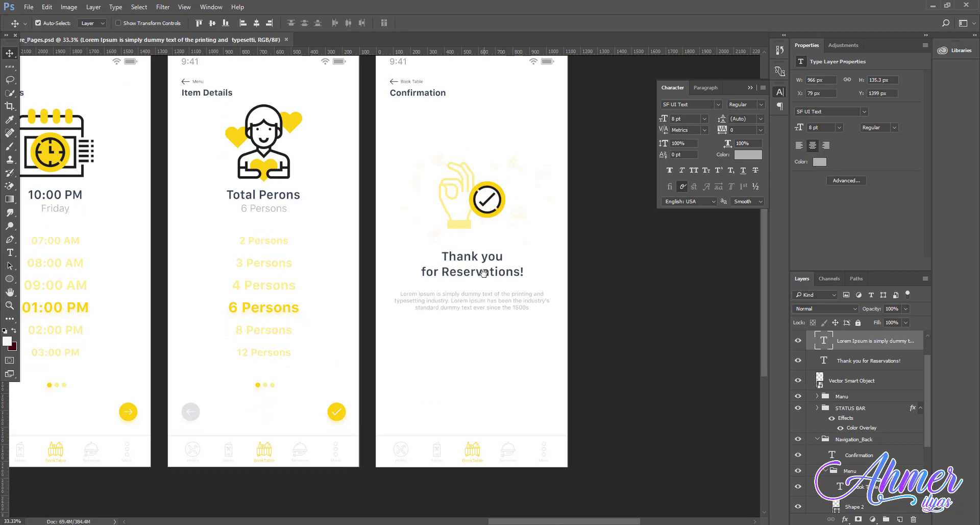
key("ctrl+minus")
key("z")
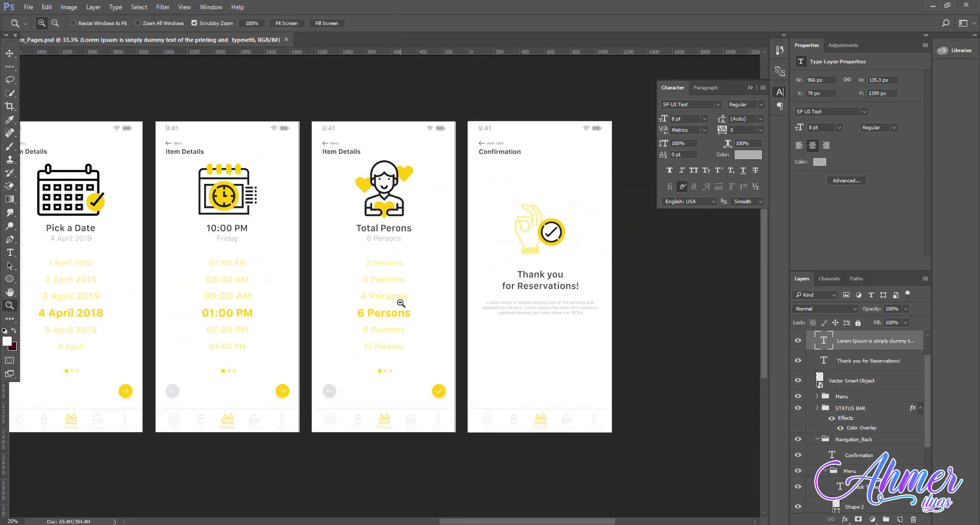
left_click(401, 302, "alt")
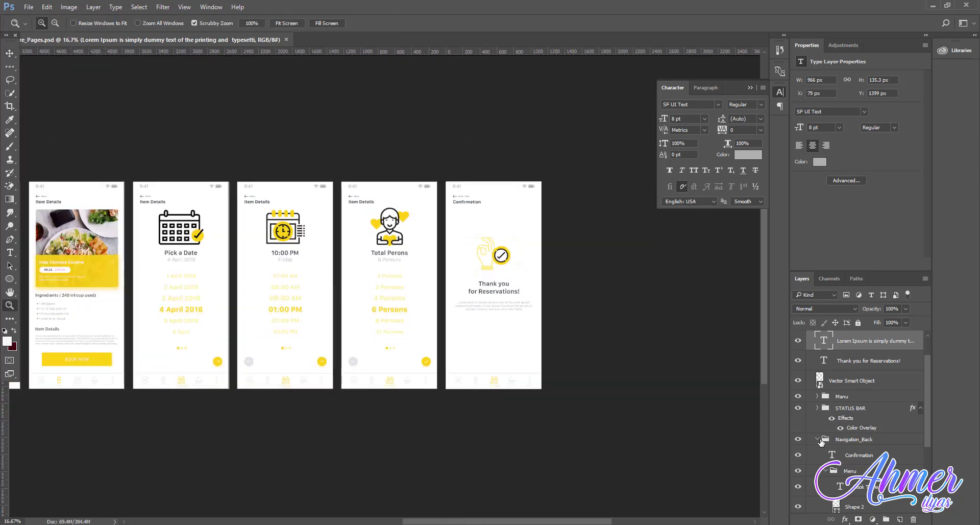
Select the whole Book Now button group and drag it in the Layers panel.
left_click(10, 52)
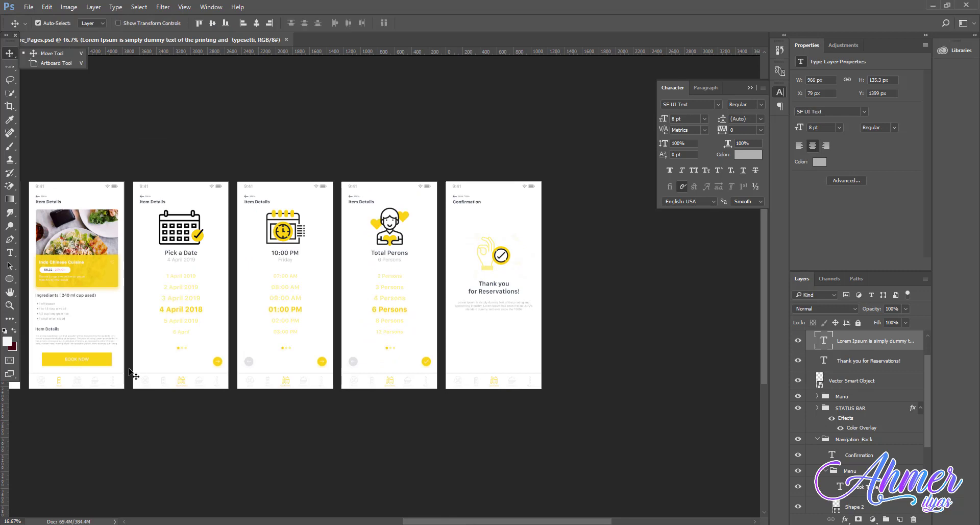
left_click(105, 362)
left_click(857, 453)
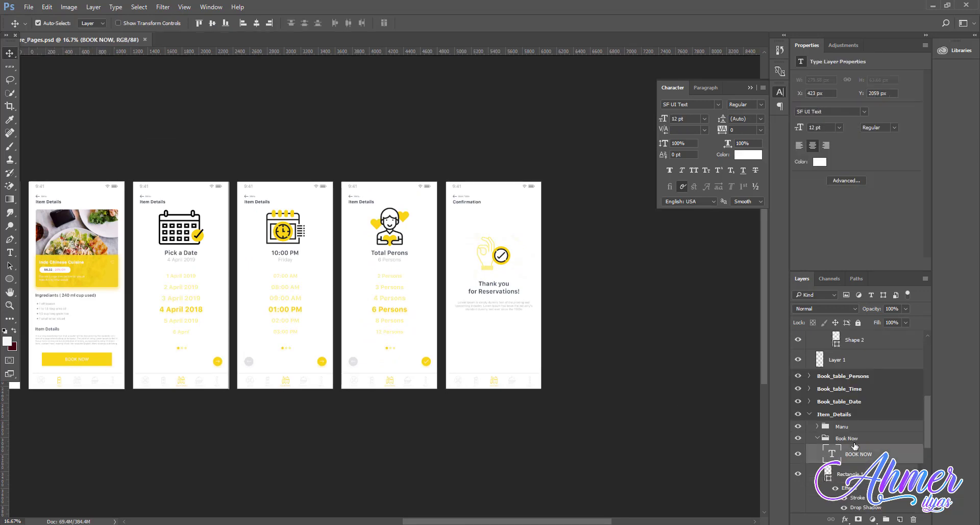
left_click(847, 438)
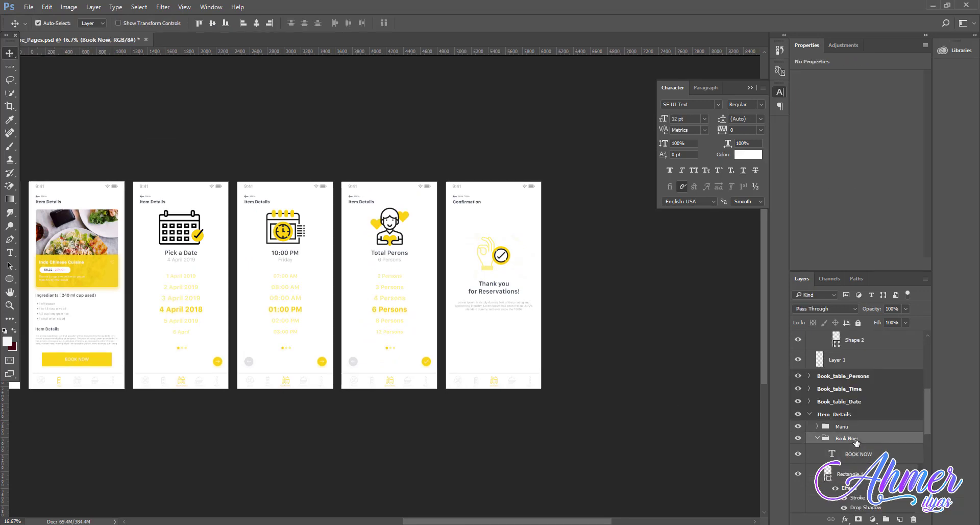
mouse_move(857, 441)
left_mouse_down()
mouse_move(870, 244)
mouse_move(842, 488)
left_mouse_up()
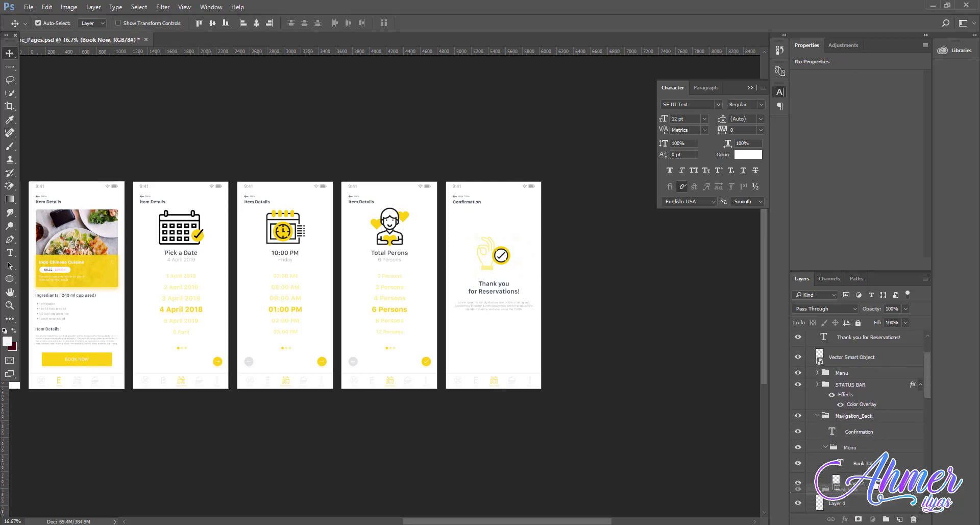
Drop the Book Now group into the Confirmation artboard and zoom in on the button.
left_click_drag(842, 489, 886, 346)
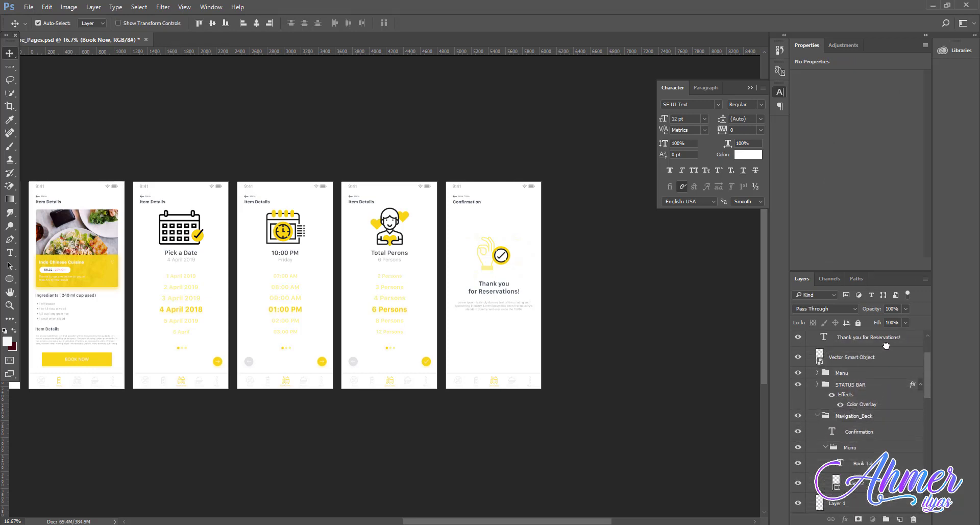
key("z")
left_click(491, 350)
left_click(499, 349)
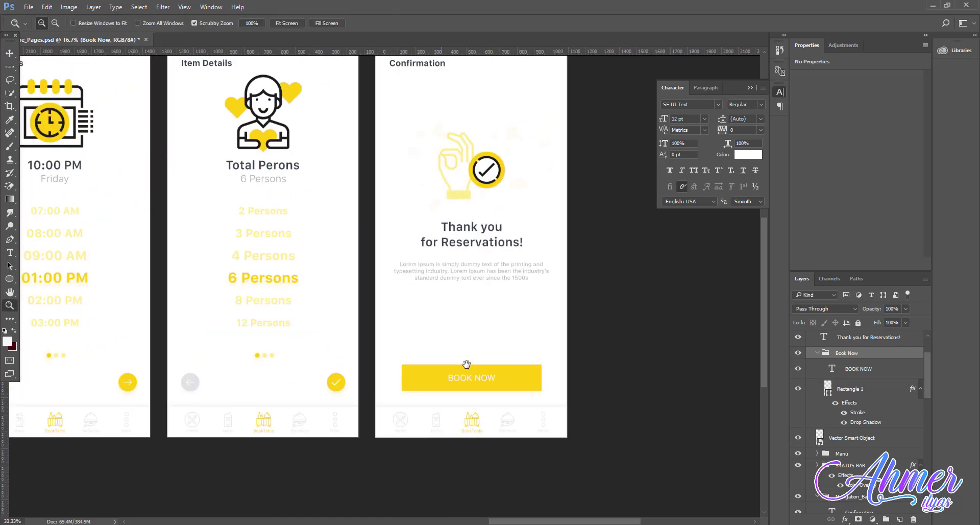
left_click(465, 363)
Retype the button label from BOOK NOW to 'Book More Table'.
key("t")
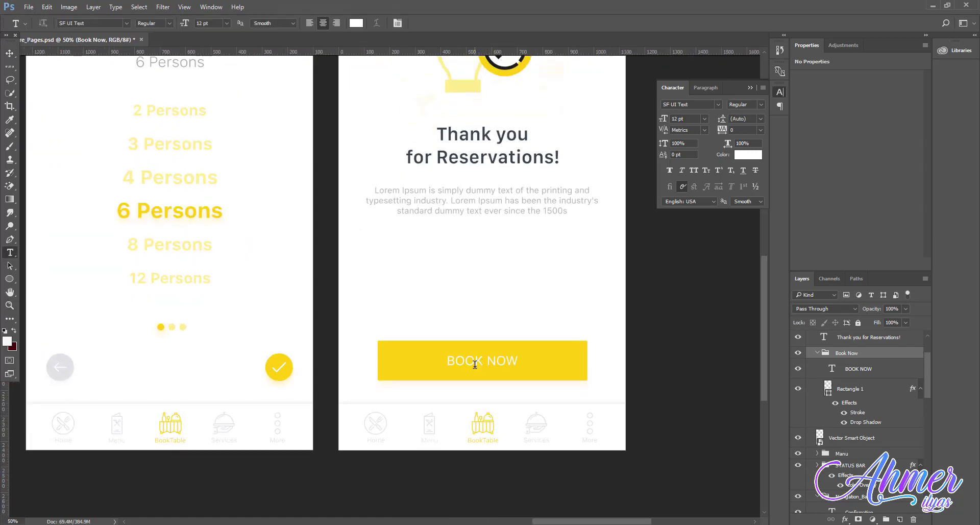
left_click(475, 365)
key("ctrl+a")
type("B")
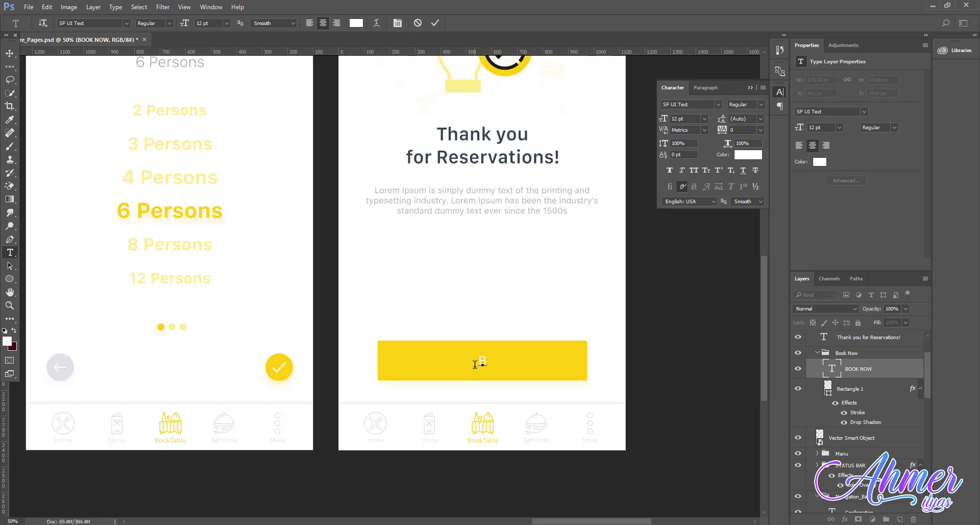
type("OOK MORE ")
type("TABLE")
triple_click(446, 352)
type("BOOK")
key("ctrl+a")
key("BackSpace")
type("oo")
type("k Mo")
type("re Table")
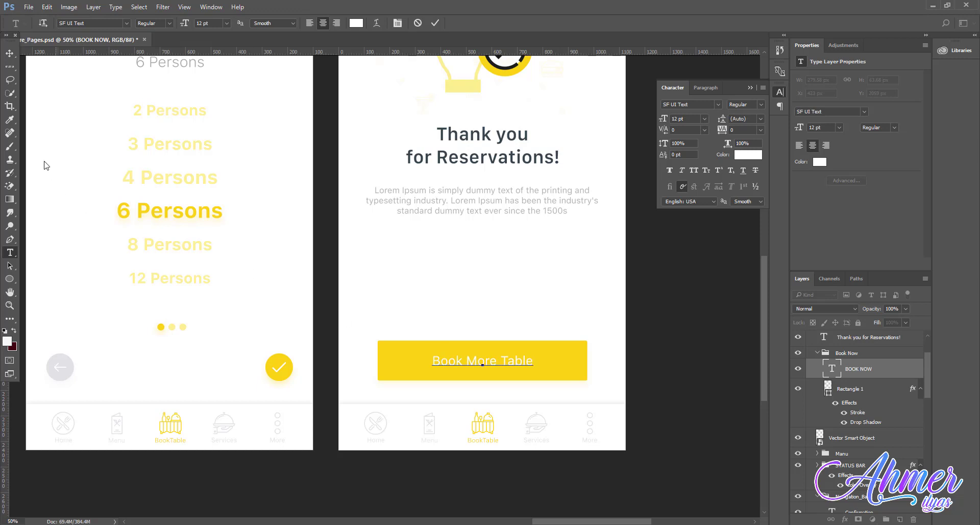
left_click(10, 53)
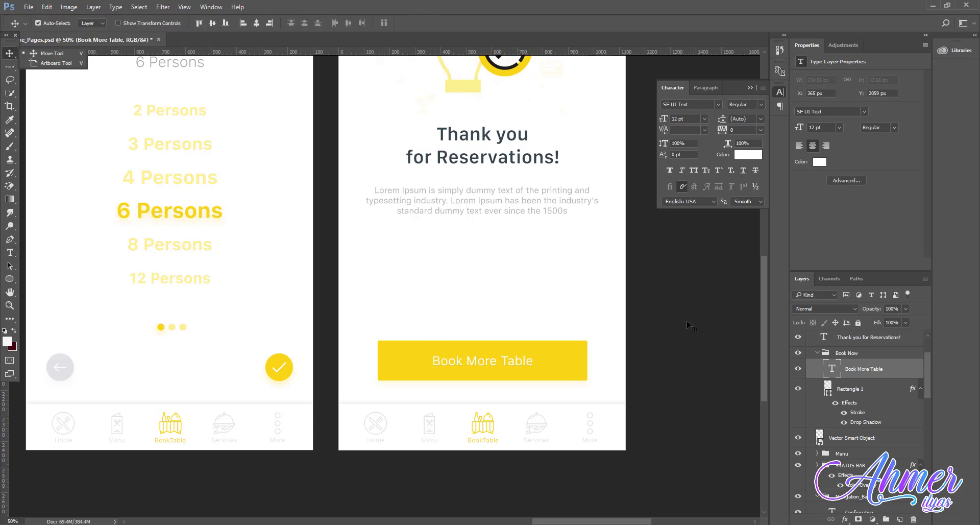
left_click(872, 389, "ctrl")
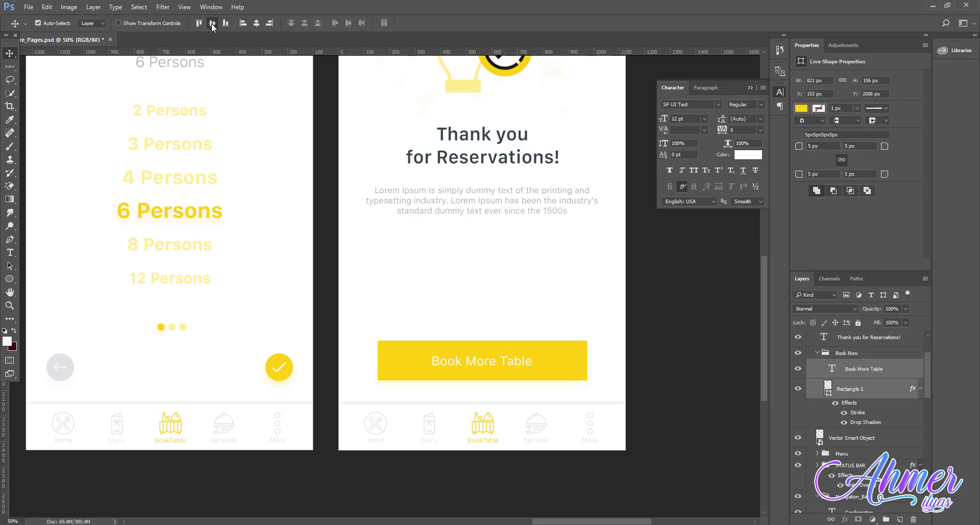
Duplicate the button group and move the copy about 267 px higher.
scroll(466, 328, "down", 1)
left_click(816, 356)
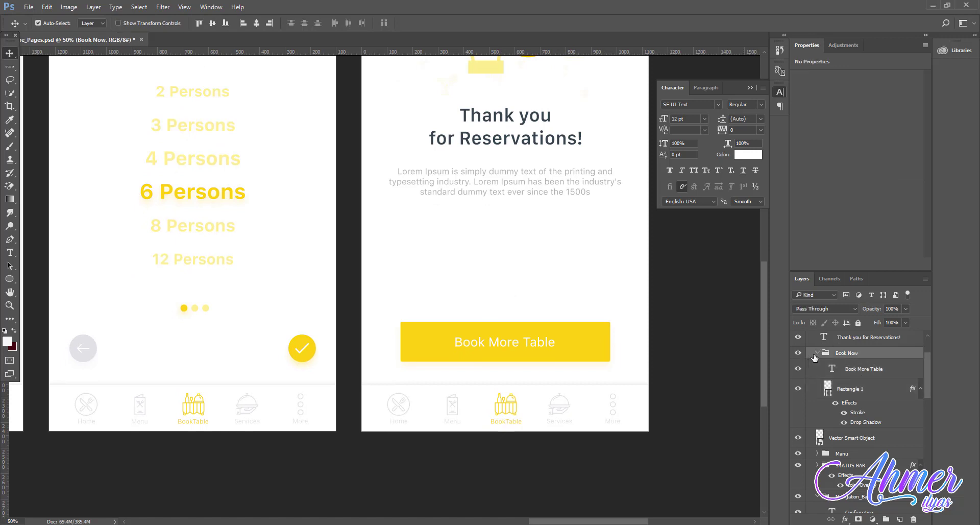
left_click(816, 353)
key("ctrl+j")
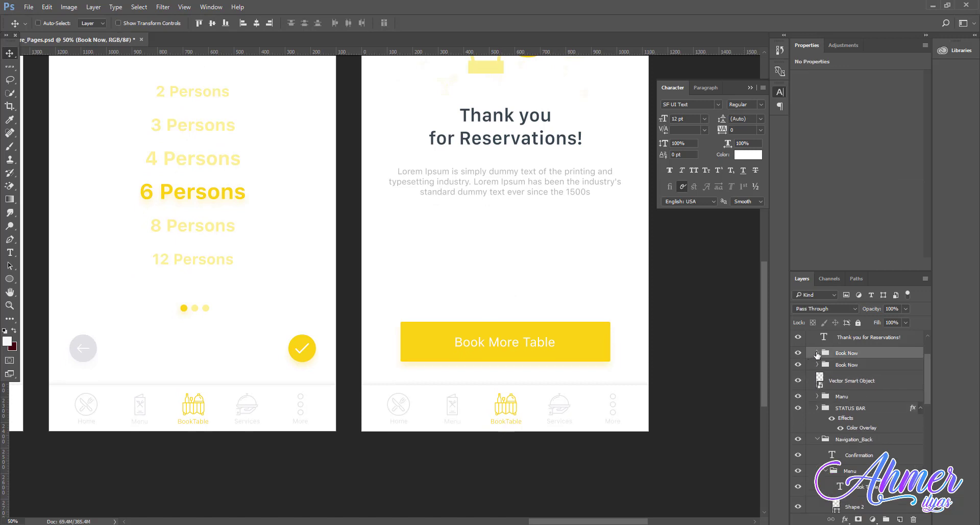
key("ctrl+t")
left_click_drag(578, 352, 578, 287)
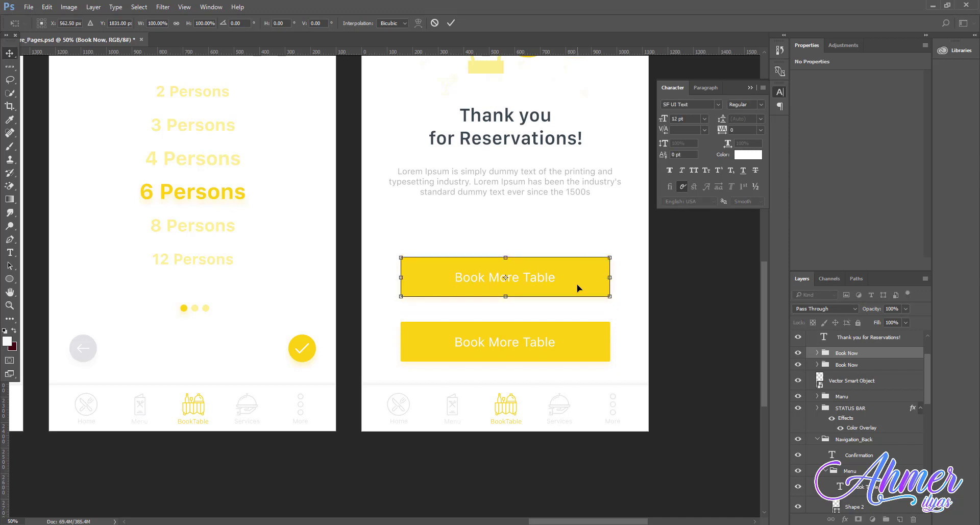
key("Return")
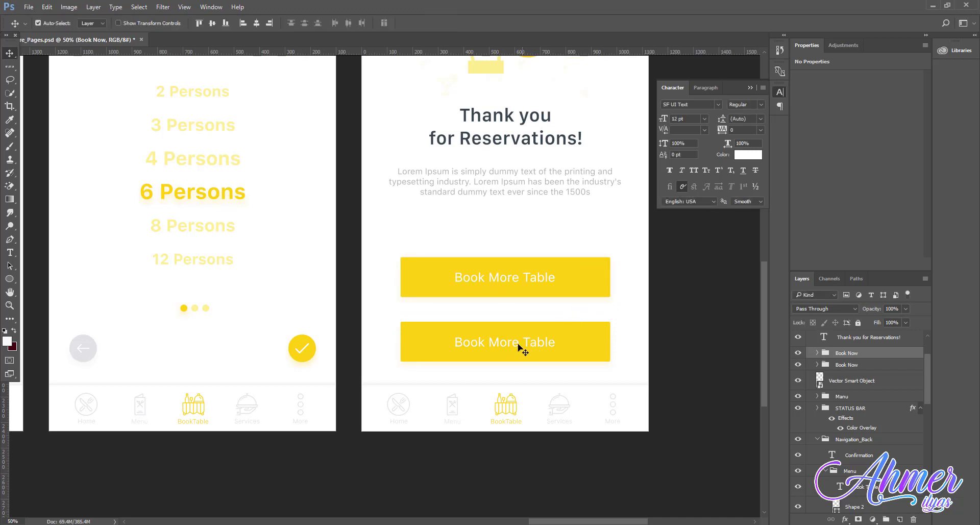
Relabel the lower button 'Home'.
key("t")
left_click(518, 342)
key("ctrl+a")
type("HOm")
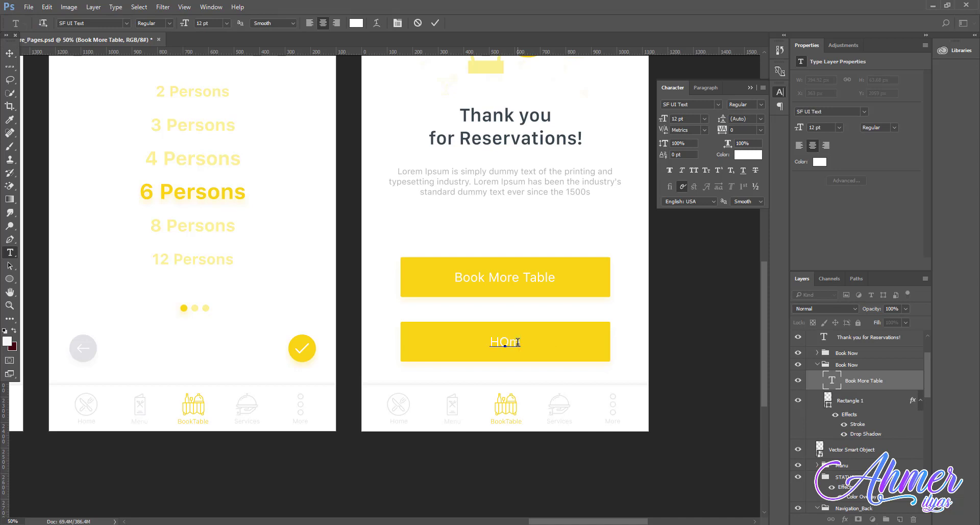
key("ctrl+a")
type("Home")
left_click(9, 53)
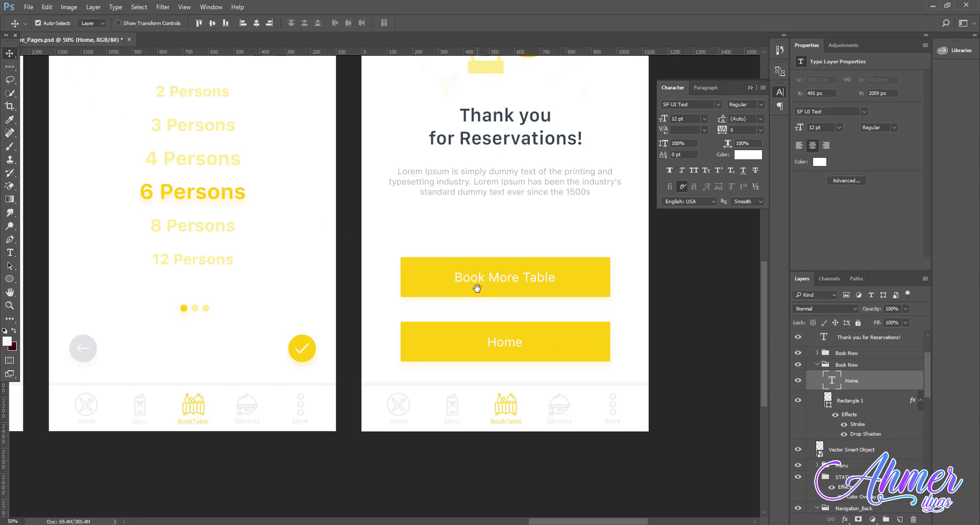
Hide the Home button group, leaving the Book More Table button visible.
left_click(798, 364)
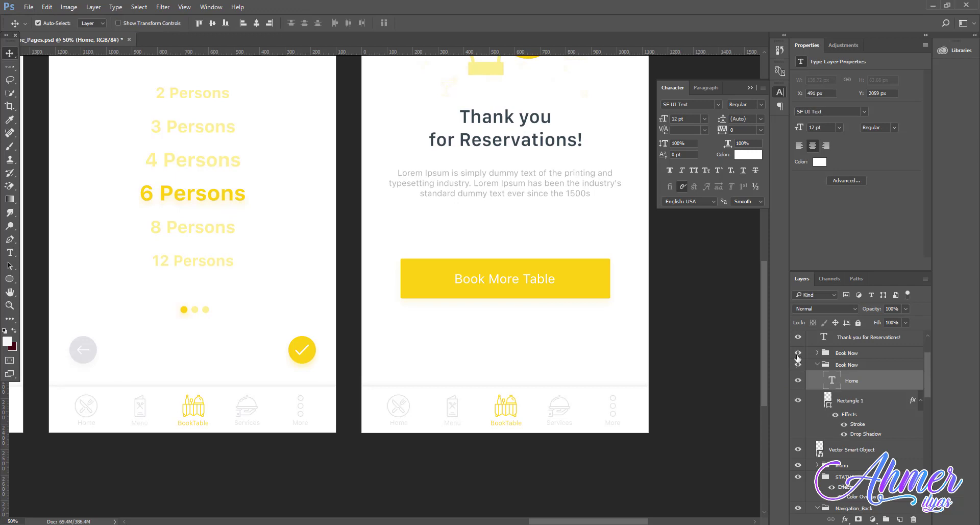
left_click(798, 364)
left_click(799, 353)
left_click(798, 365)
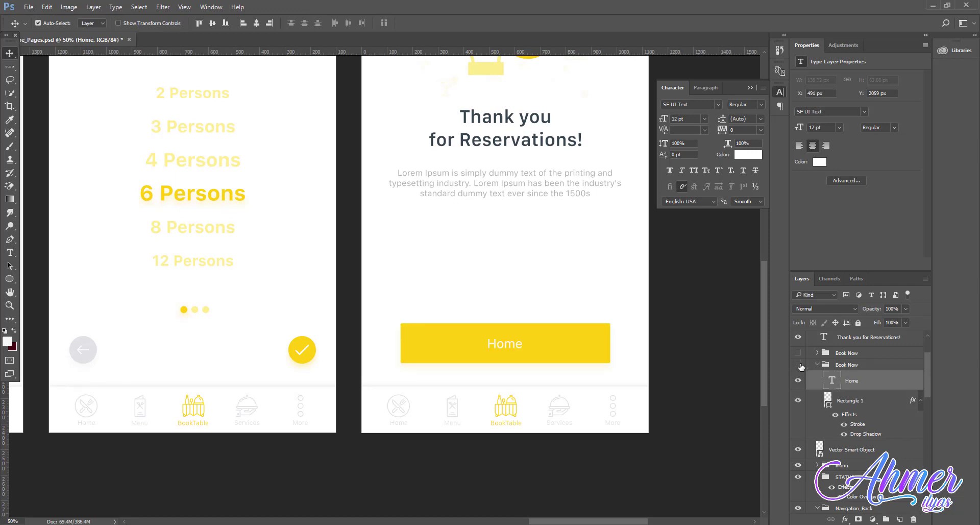
left_click(846, 352)
left_click(797, 352)
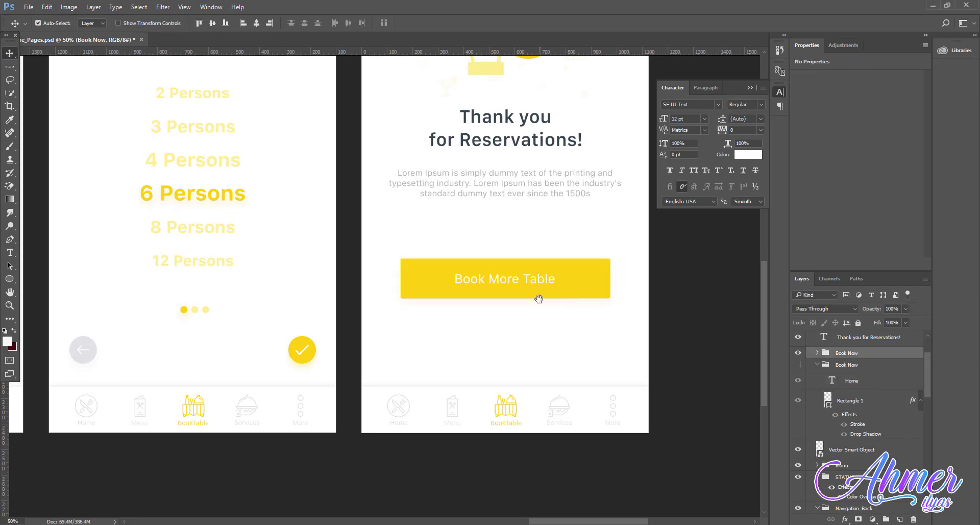
left_click_drag(538, 294, 545, 317)
Marquee-select the Book More Table button area and nudge it slightly down.
key("z")
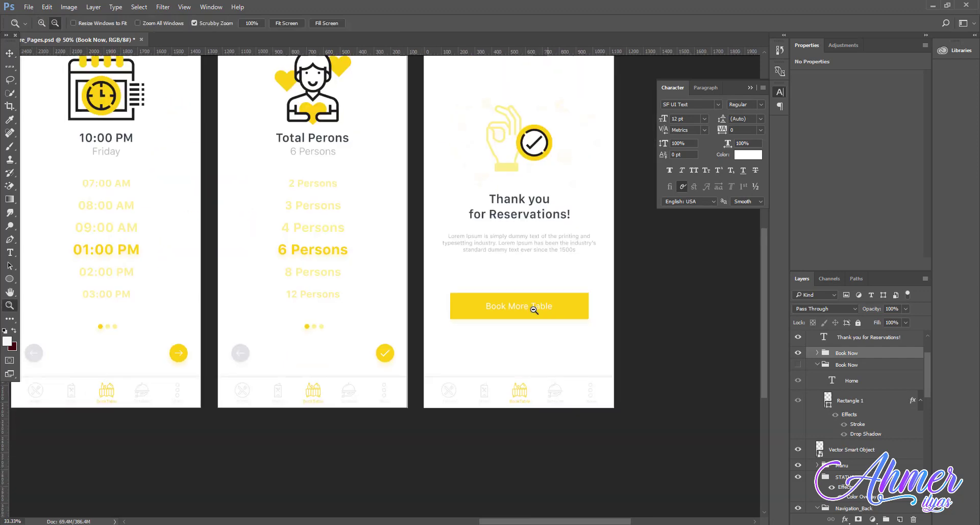
left_click(531, 309, "alt")
left_click(531, 309, "alt")
left_click(532, 315)
left_click(531, 315)
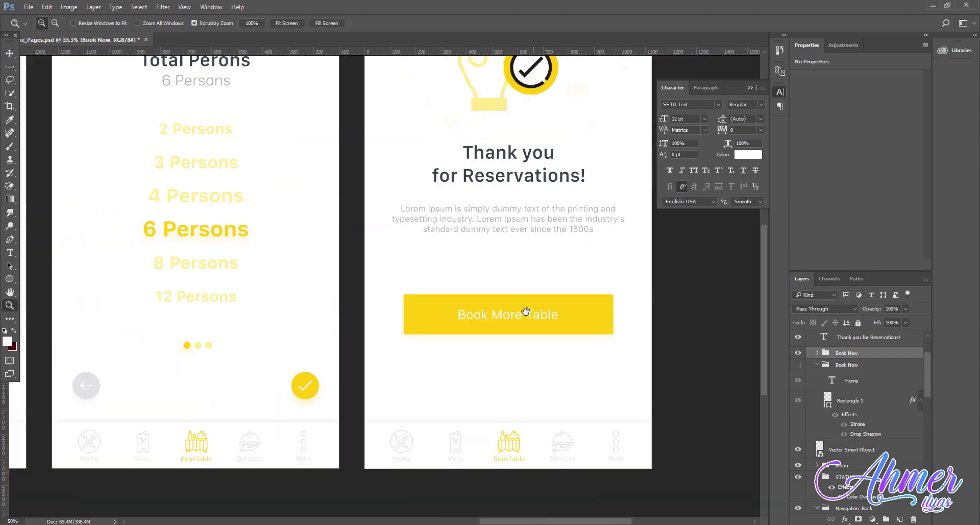
right_click(9, 67)
left_click(56, 65)
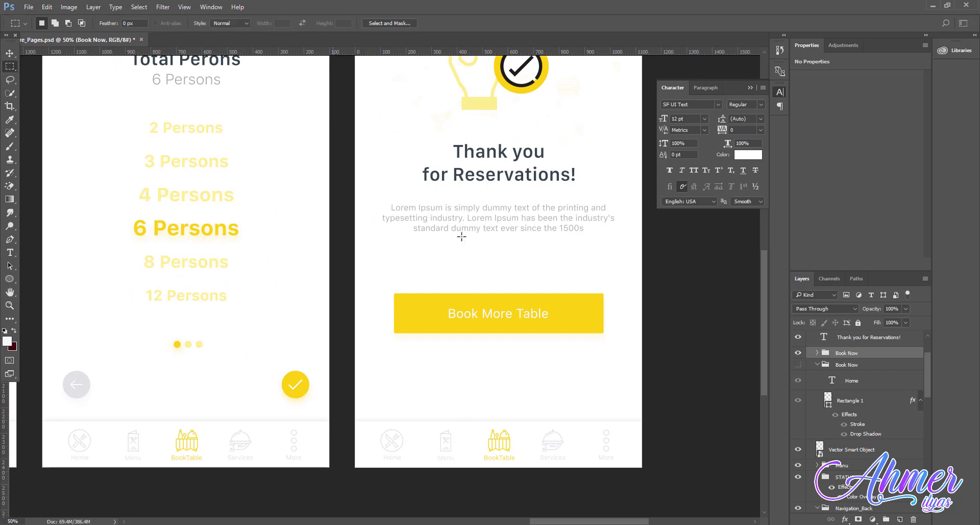
left_click_drag(487, 231, 542, 417)
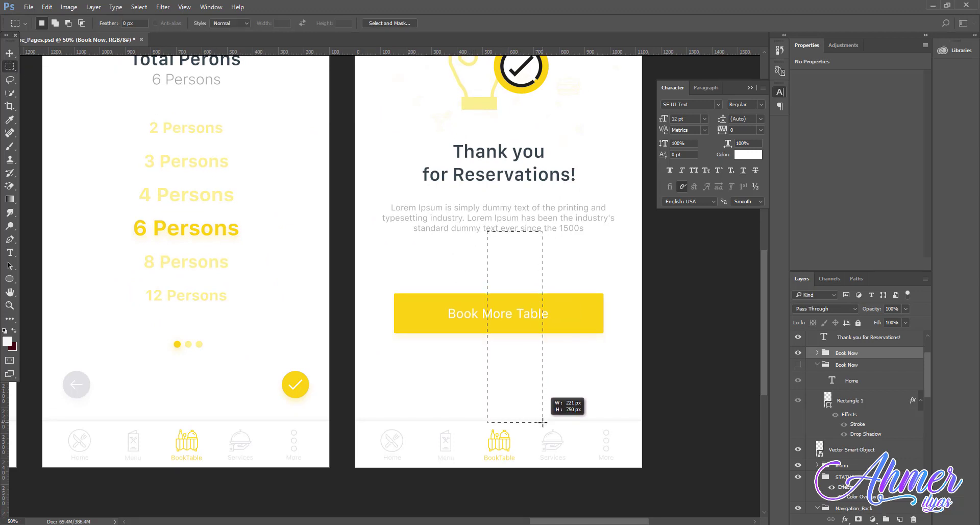
left_click_drag(542, 417, 544, 421)
key("ctrl+shift+Down")
key("ctrl+shift+Down")
key("ctrl+shift+Down")
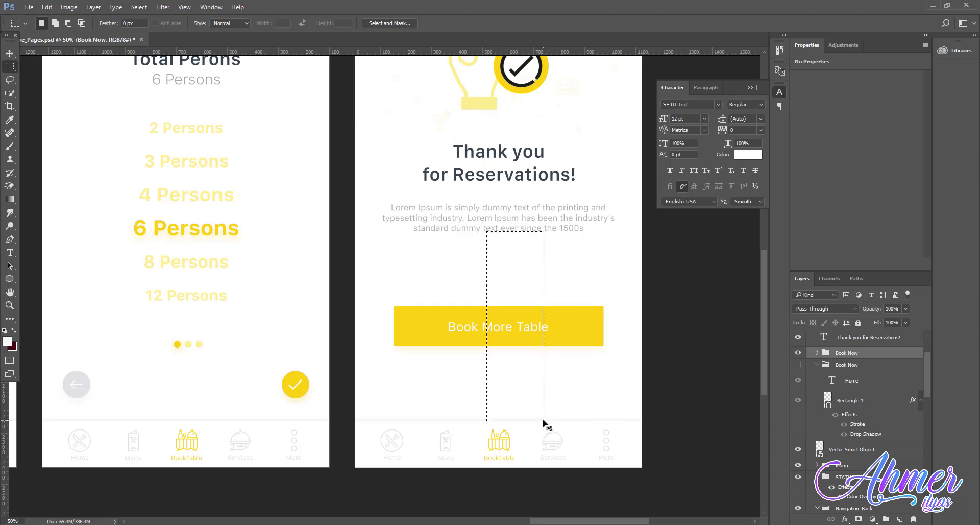
key("ctrl+d")
Delete the hidden Home button group from the Layers panel.
left_click(875, 364)
key("Delete")
left_click_drag(486, 352, 486, 357)
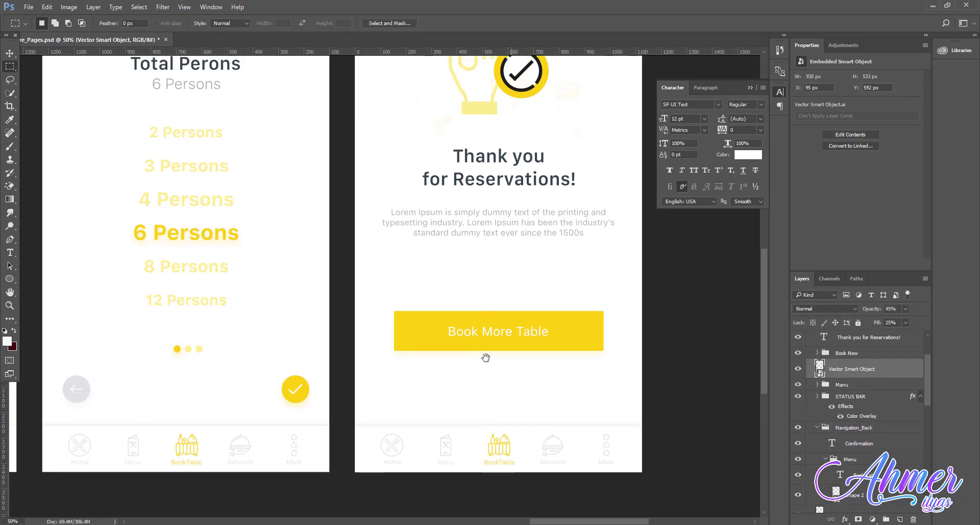
key("z")
left_click(466, 376, "alt")
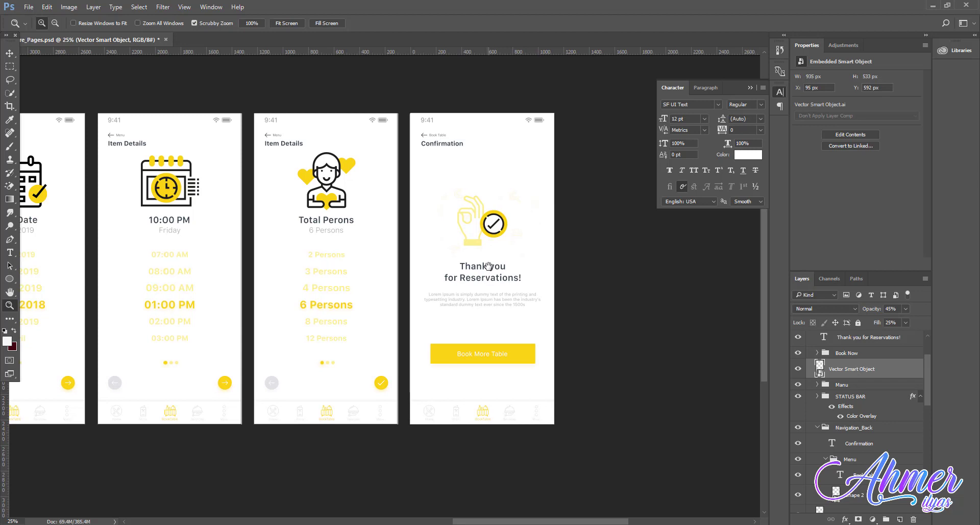
Save the document and zoom out to 12.5% with all eight screens centred.
key("ctrl+s")
left_click_drag(504, 354, 505, 325)
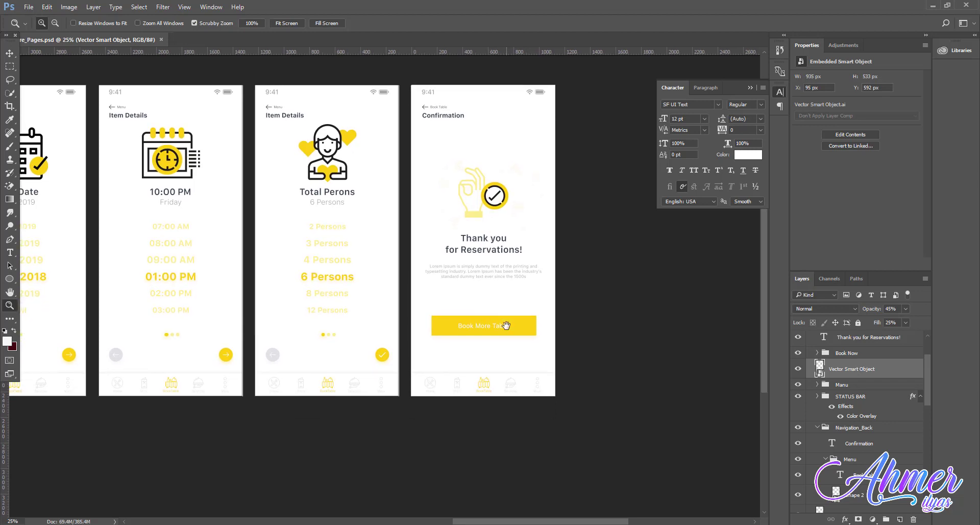
left_click(407, 293, "alt")
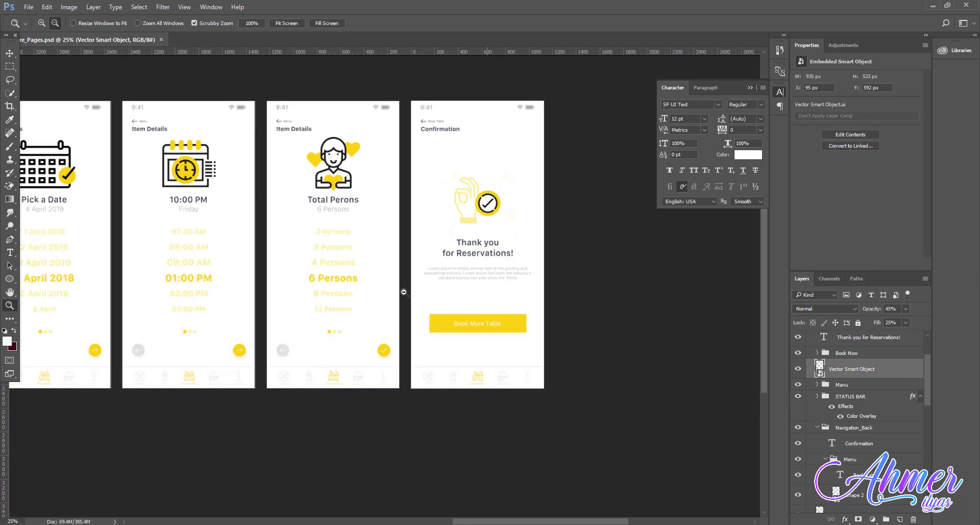
left_click_drag(585, 304, 591, 322)
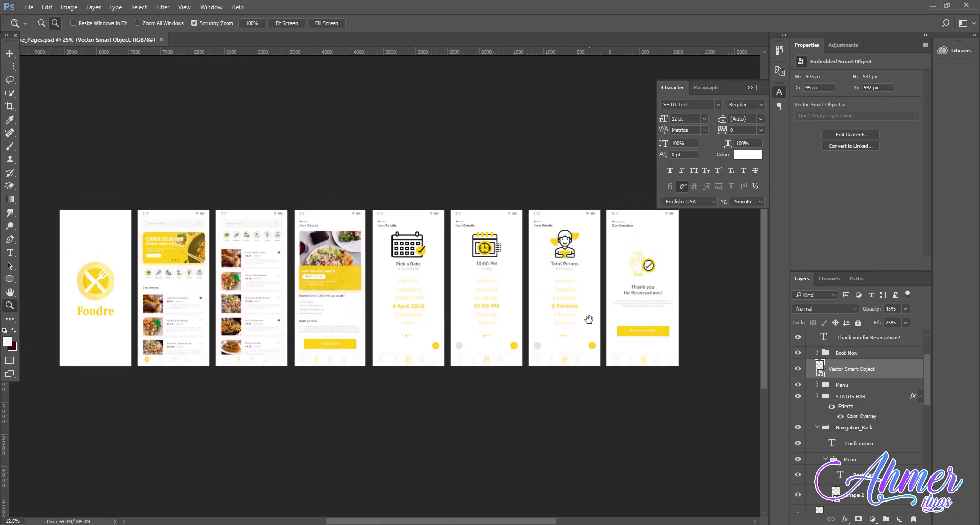